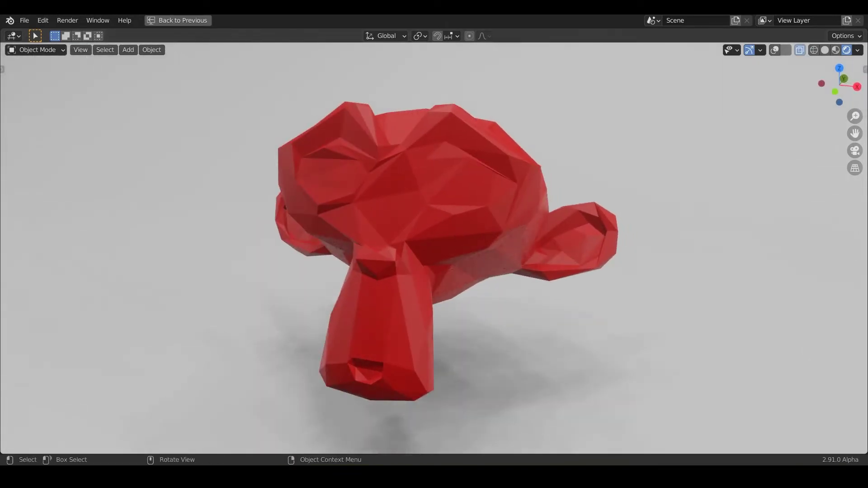
# Step: Start a new file and preview Suzanne in Rendered viewport shading
pyautogui.click(23, 23)
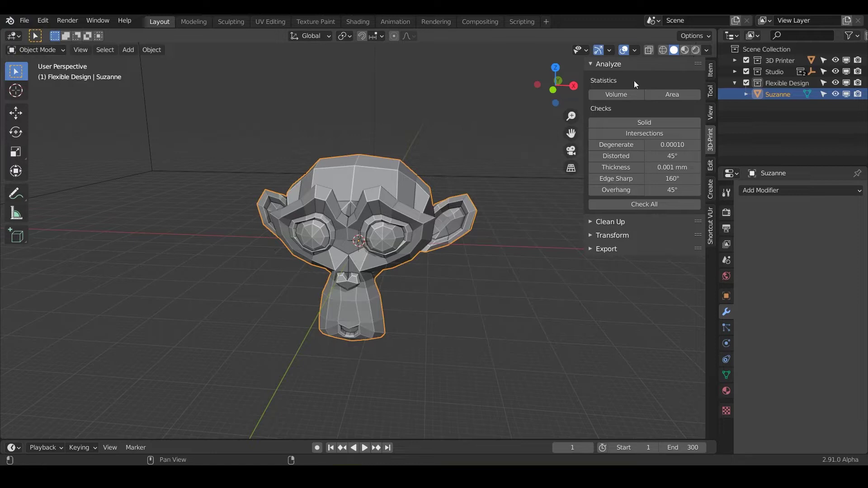
pyautogui.click(696, 50)
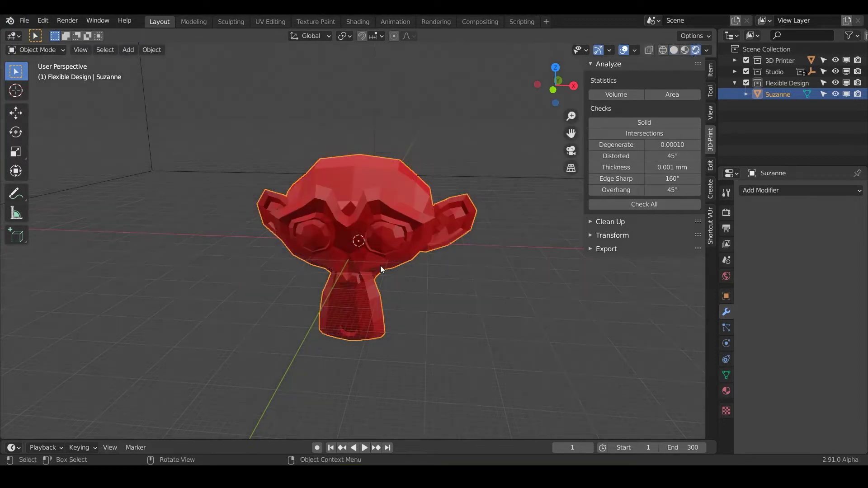
pyautogui.moveTo(379, 254)
pyautogui.mouseDown(button='middle')
pyautogui.moveTo(428, 249)
pyautogui.moveTo(332, 246)
pyautogui.mouseUp(button='middle')
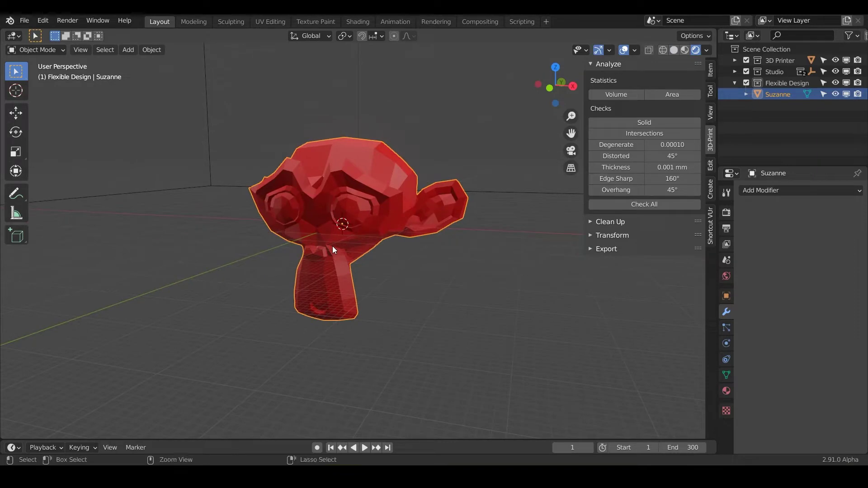
# Step: Save the scene under the new name Decimate.blend
pyautogui.click(25, 21)
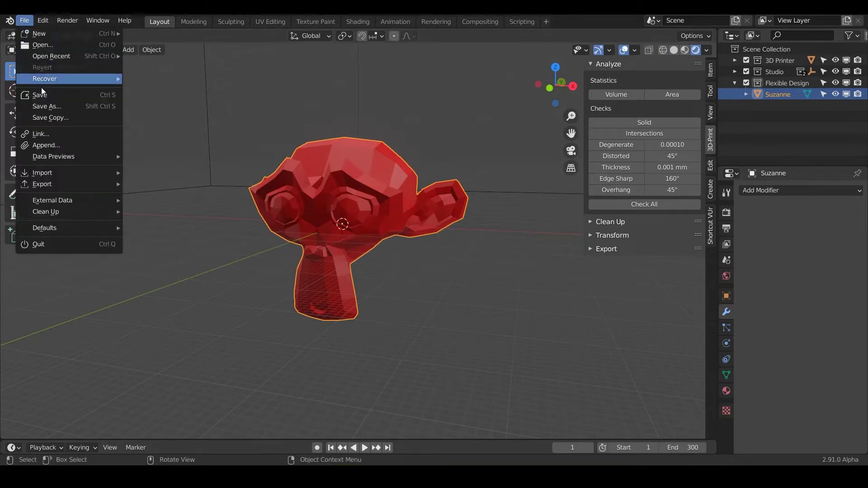
pyautogui.click(47, 106)
pyautogui.click(346, 415)
pyautogui.write('Decimate')
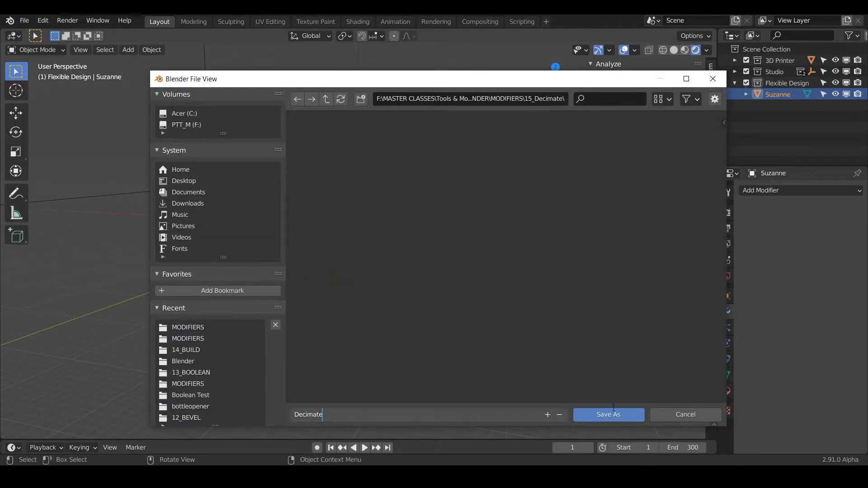
pyautogui.click(611, 415)
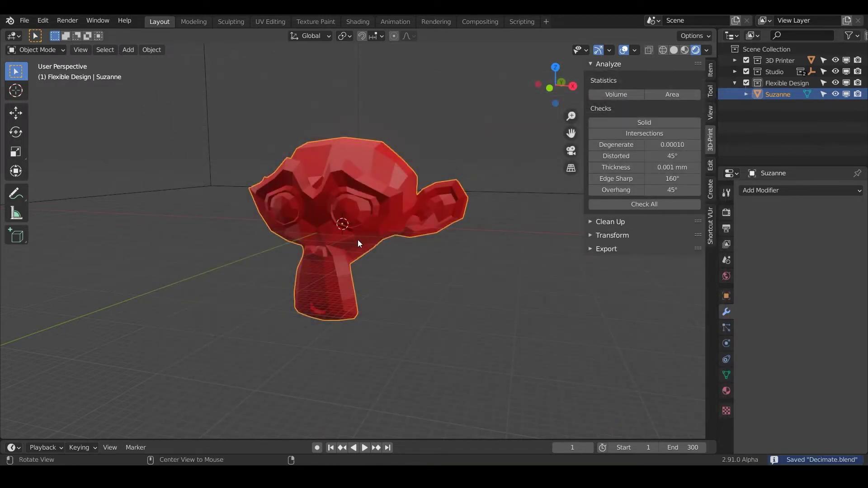
pyautogui.moveTo(357, 240); pyautogui.dragTo(379, 268, button='middle')
pyautogui.scroll(1, 387, 255)
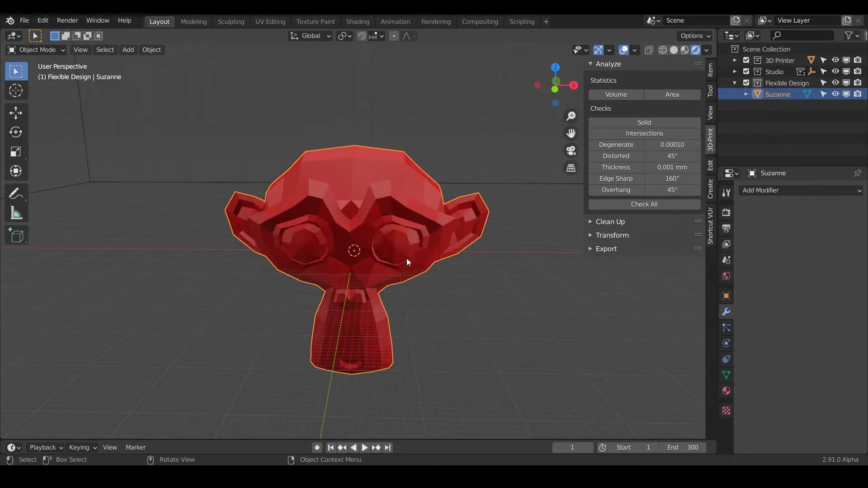
# Step: In Edit Mode, select both eyeballs and briefly move them to show they are separate
pyautogui.press('Tab')
pyautogui.click(388, 244)
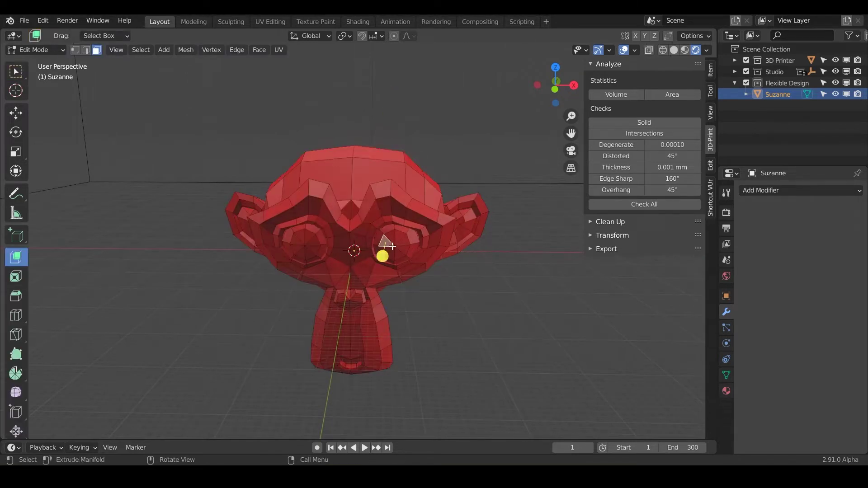
pyautogui.press('l')
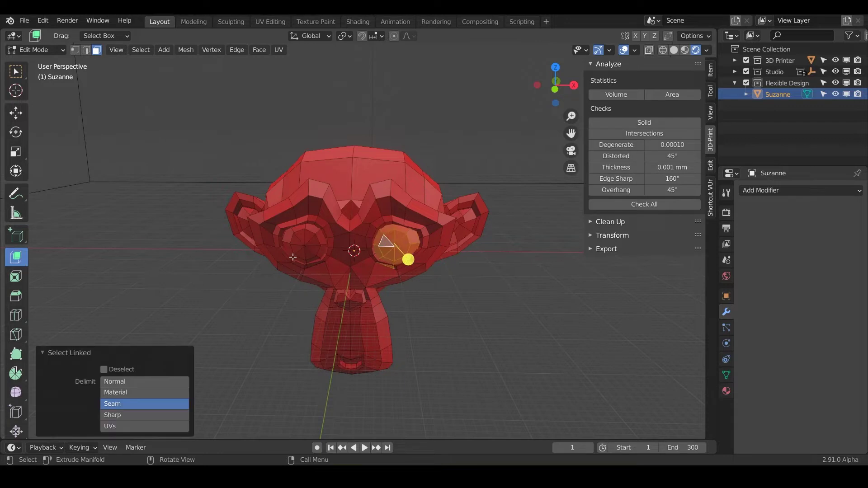
pyautogui.press('l')
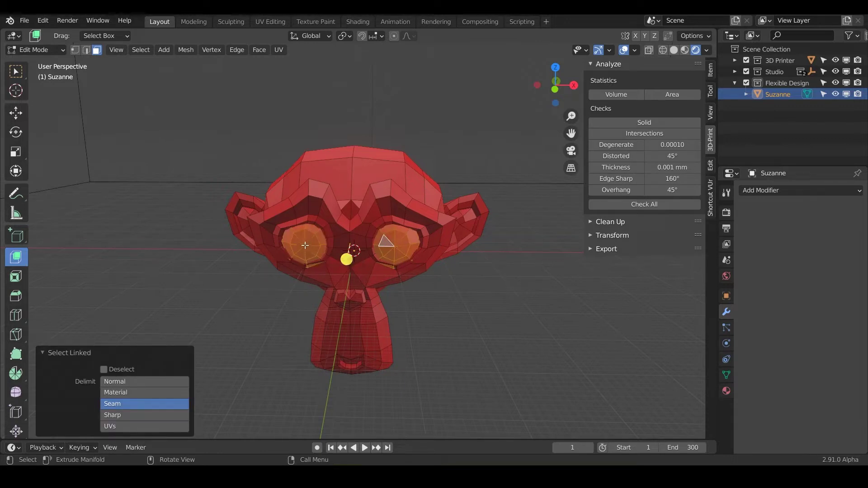
pyautogui.press('g')
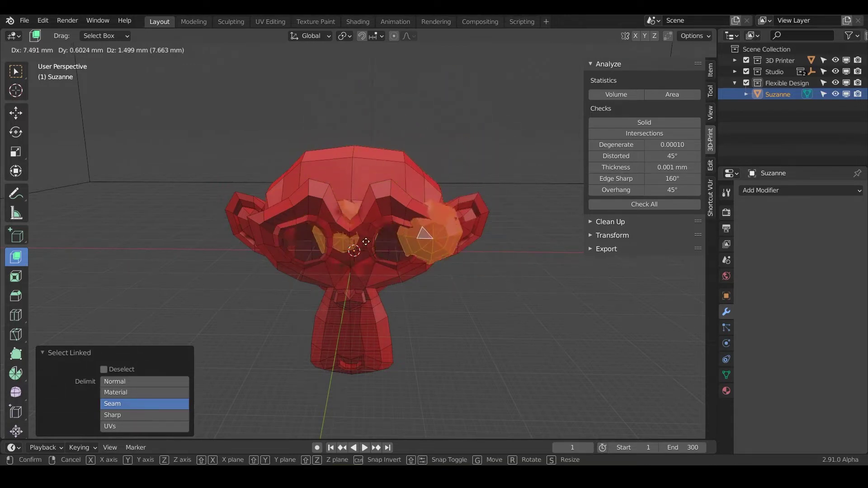
pyautogui.press('Escape')
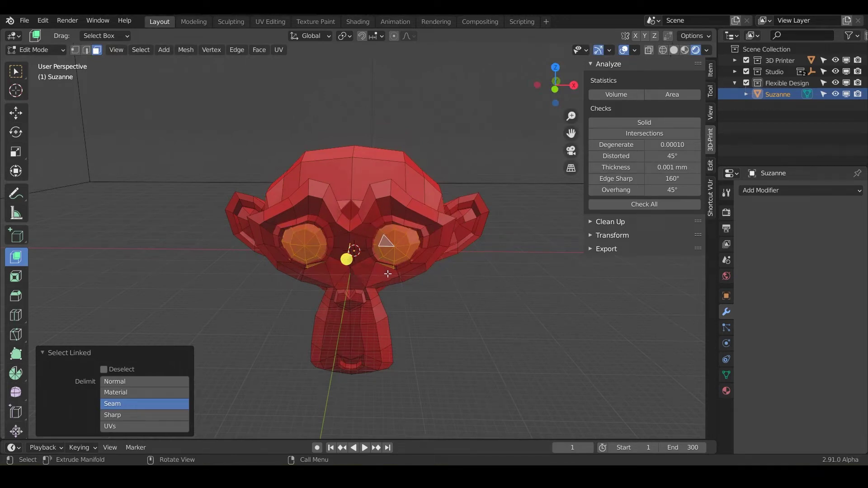
# Step: Delete the eyeball vertices, fill the empty sockets with faces, and return to Object Mode
pyautogui.press('x')
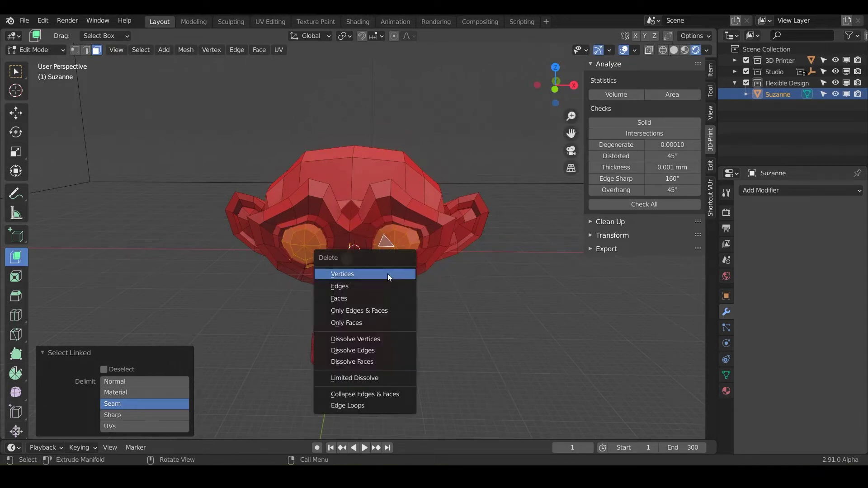
pyautogui.click(341, 274)
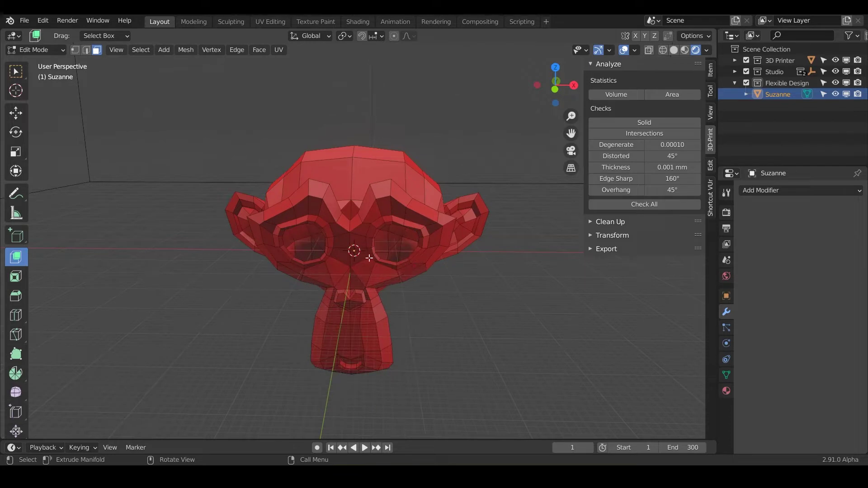
pyautogui.press('a')
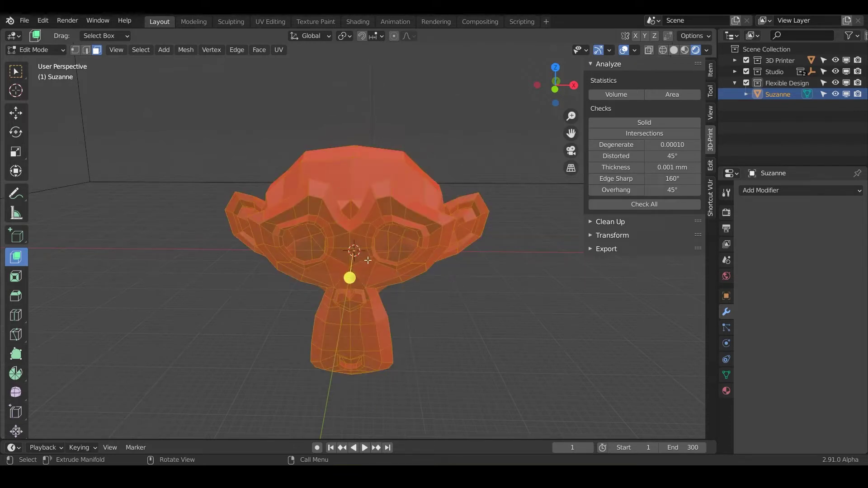
pyautogui.press('f')
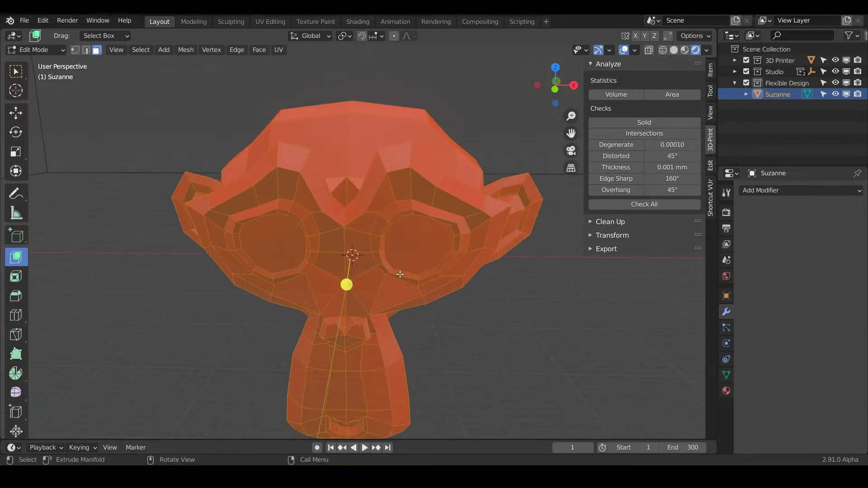
pyautogui.press('Tab')
pyautogui.moveTo(399, 274); pyautogui.dragTo(391, 228, button='middle')
pyautogui.scroll(-3, 392, 246)
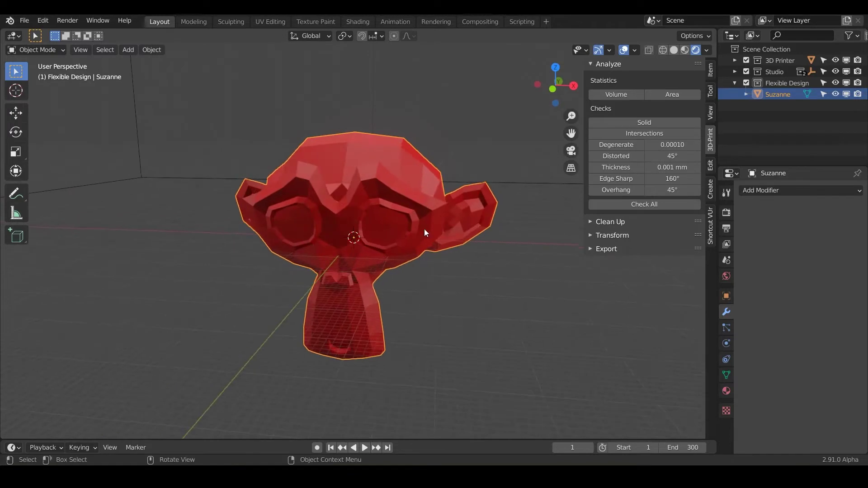
# Step: Reselect Suzanne and add a Decimate modifier from the Generate modifiers list
pyautogui.click(425, 177)
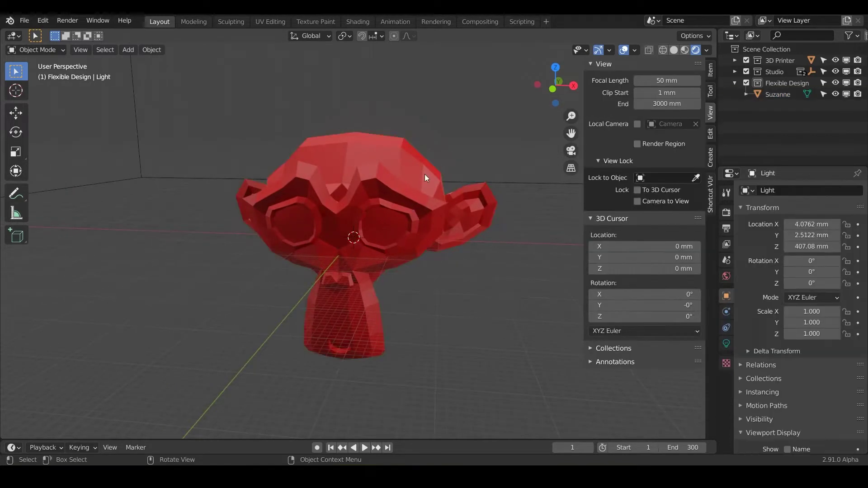
pyautogui.click(374, 183)
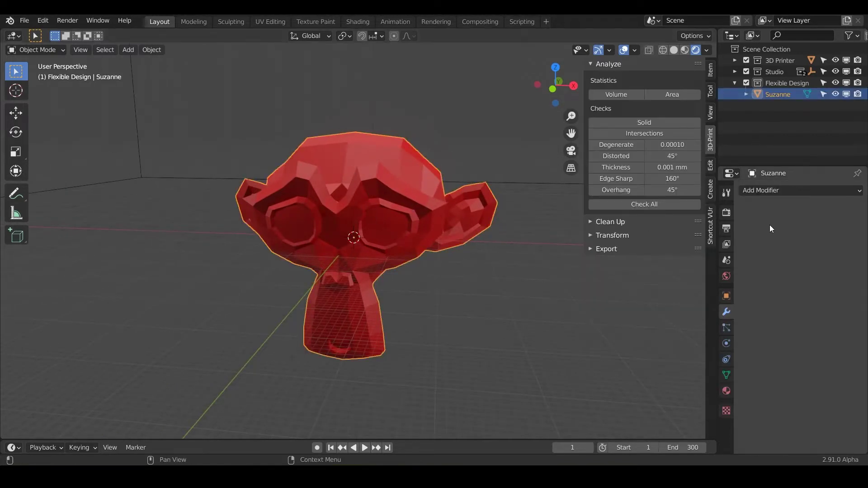
pyautogui.click(782, 191)
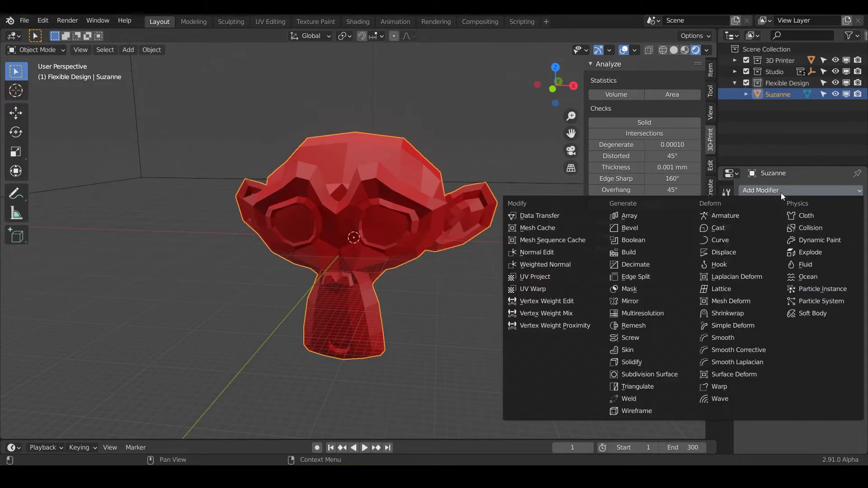
pyautogui.click(780, 193)
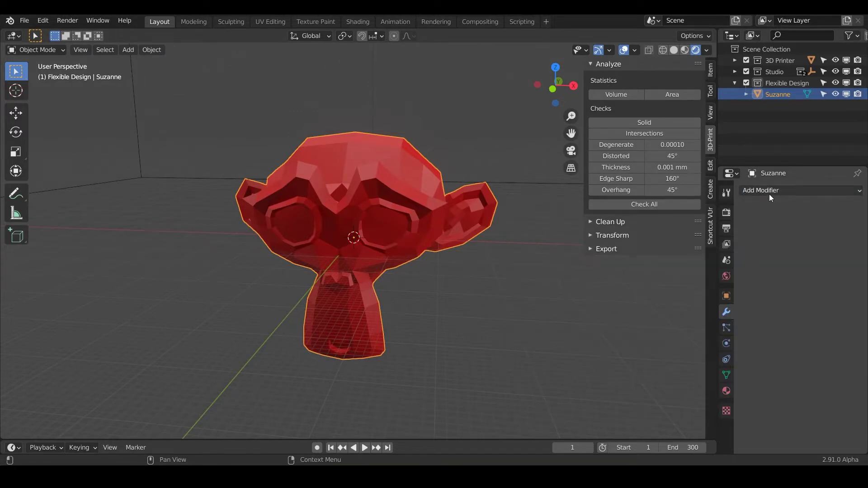
pyautogui.click(769, 193)
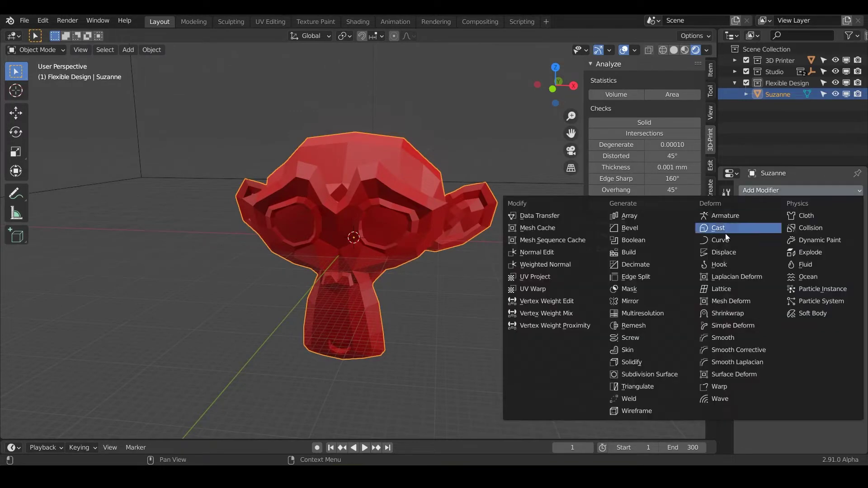
pyautogui.click(627, 266)
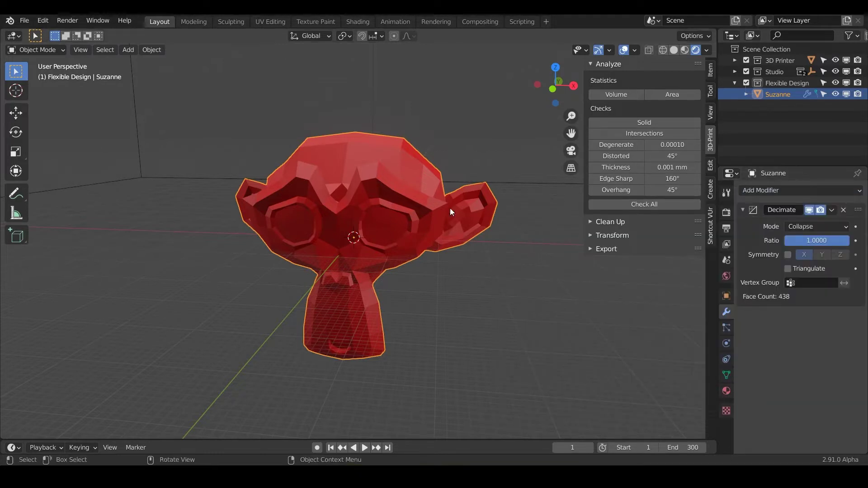
# Step: Turn on the Wireframe overlay and show Scene Statistics in the status bar
pyautogui.click(636, 51)
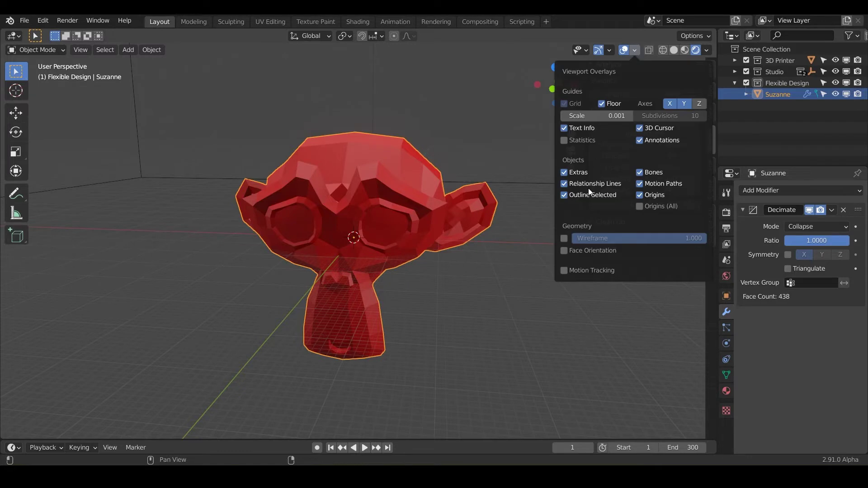
pyautogui.click(564, 238)
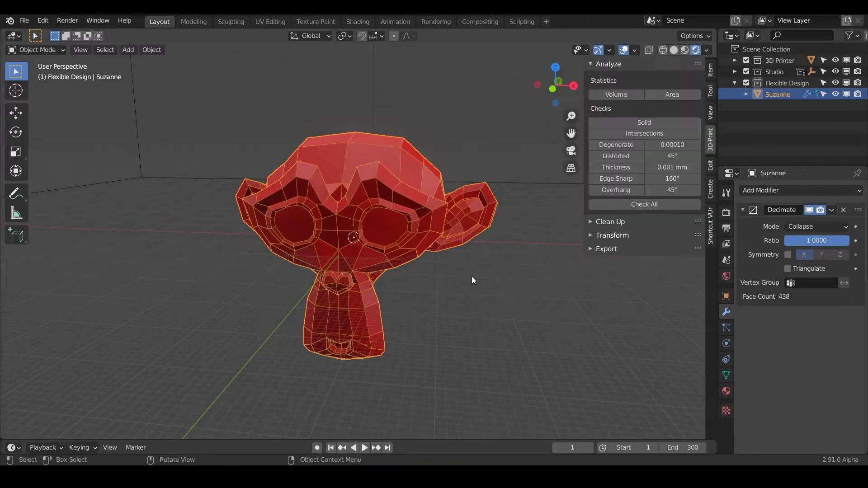
pyautogui.click(635, 50)
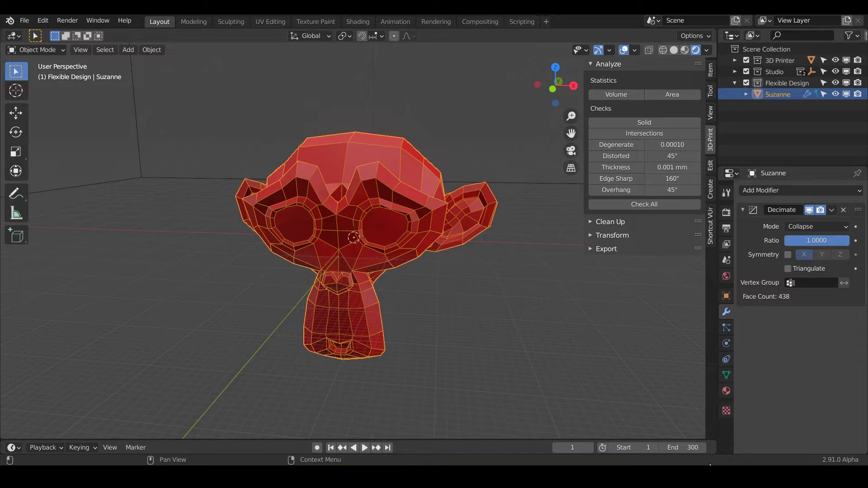
pyautogui.rightClick(828, 462)
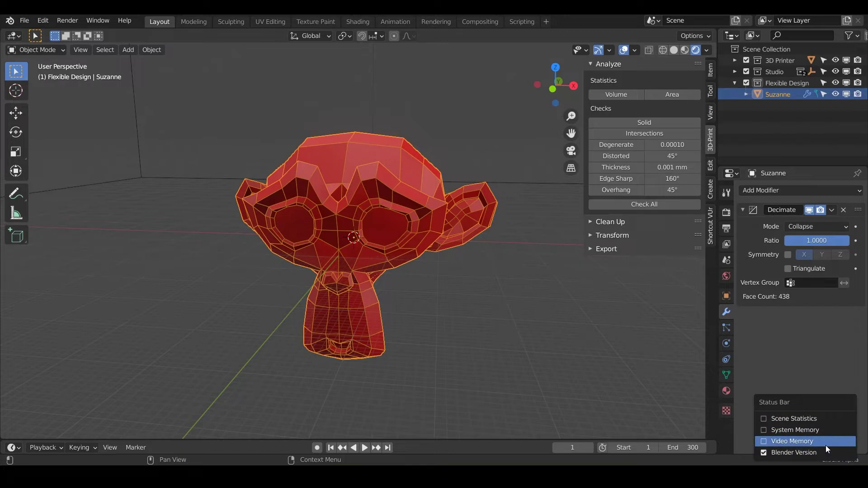
pyautogui.click(763, 418)
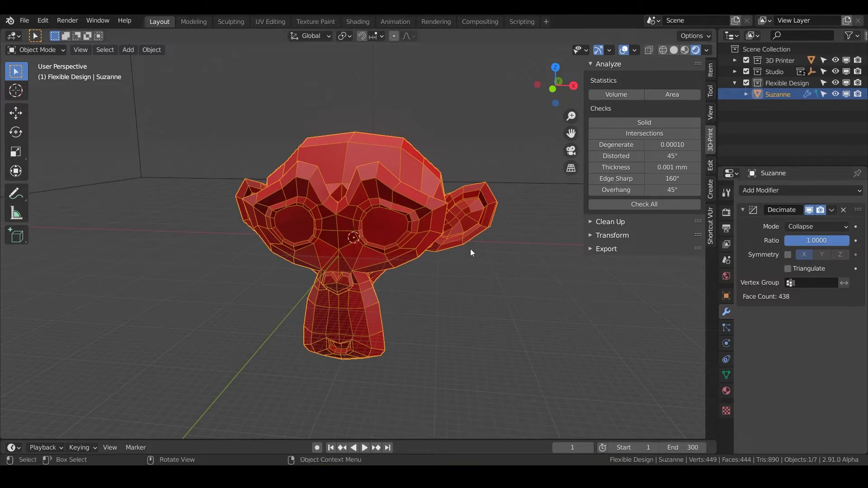
# Step: Lower the Decimate ratio to 0.8699, then drag it back up to 1.0000
pyautogui.moveTo(825, 240); pyautogui.dragTo(794, 241)
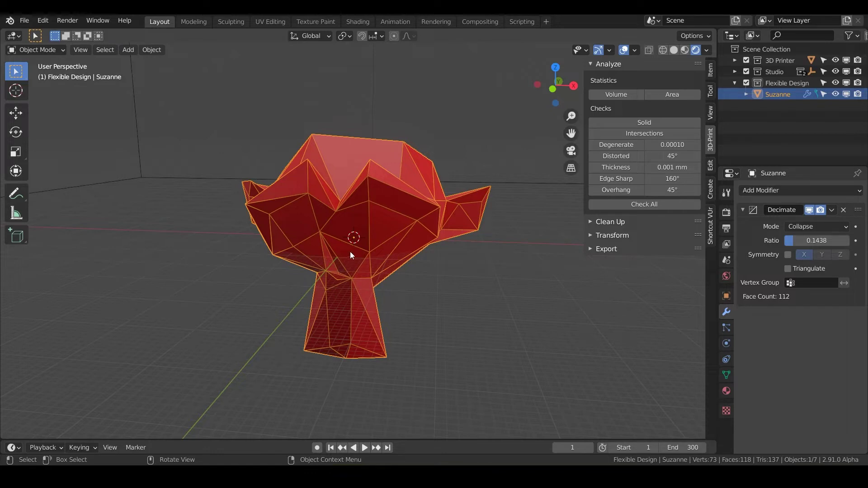
pyautogui.moveTo(354, 261); pyautogui.dragTo(374, 262, button='middle')
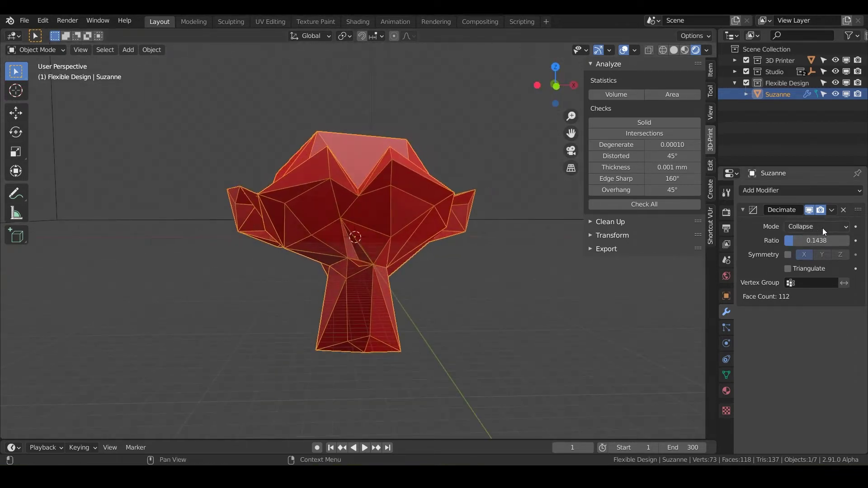
pyautogui.moveTo(794, 242); pyautogui.dragTo(850, 242)
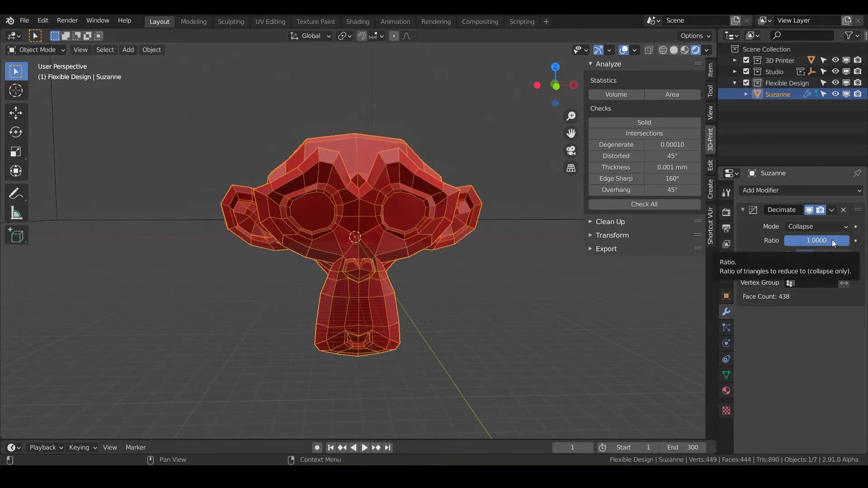
# Step: Enable X Symmetry, drag Ratio down to 0.2466, and toggle Symmetry off and on to compare
pyautogui.click(788, 255)
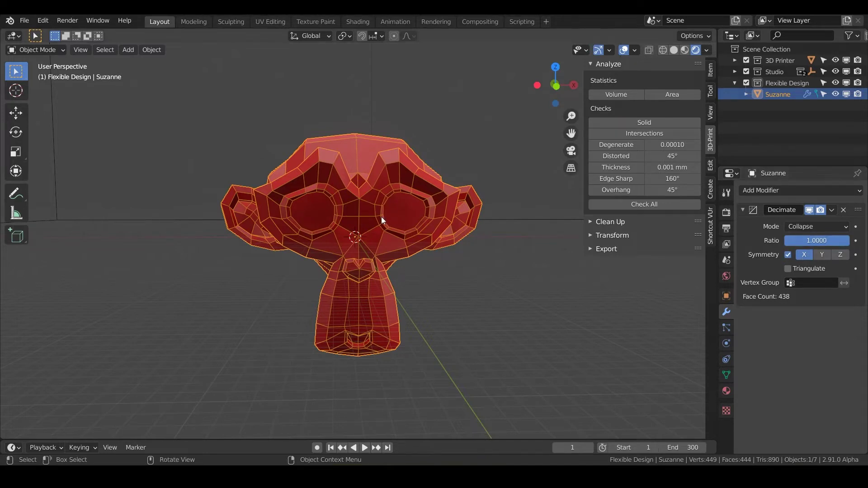
pyautogui.moveTo(381, 216)
pyautogui.mouseDown(button='middle')
pyautogui.moveTo(368, 230)
pyautogui.moveTo(374, 223)
pyautogui.mouseUp(button='middle')
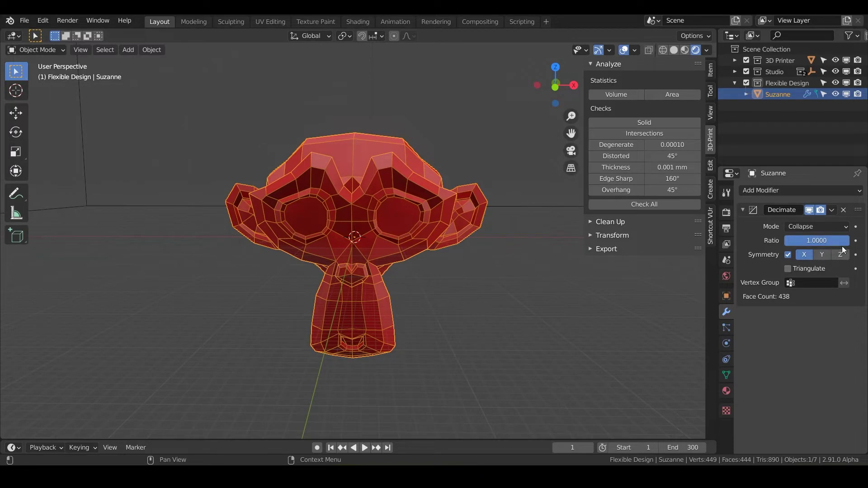
pyautogui.moveTo(846, 246); pyautogui.dragTo(797, 245)
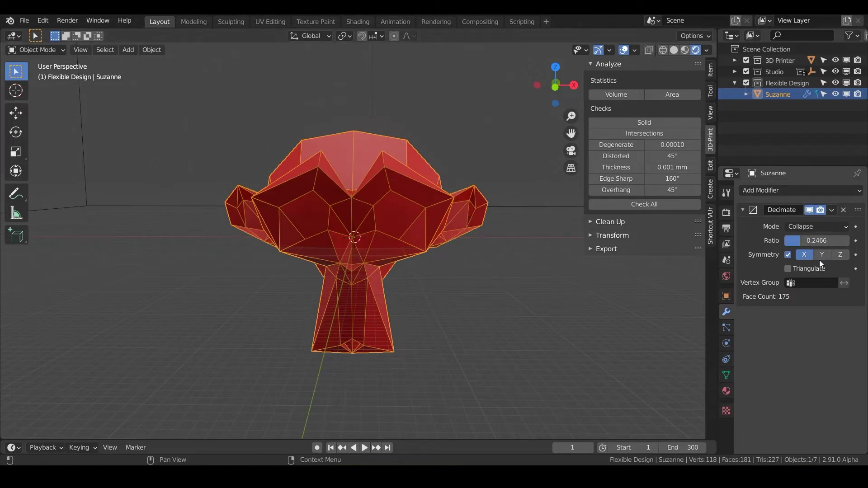
pyautogui.click(788, 255)
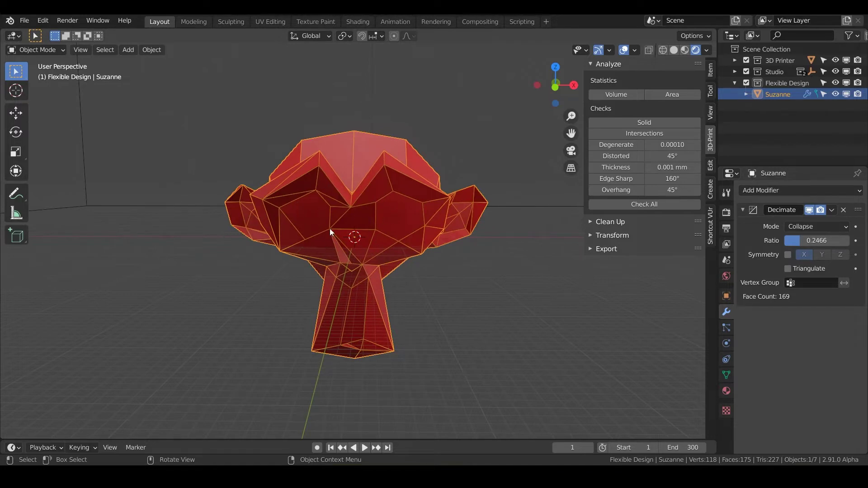
pyautogui.click(789, 255)
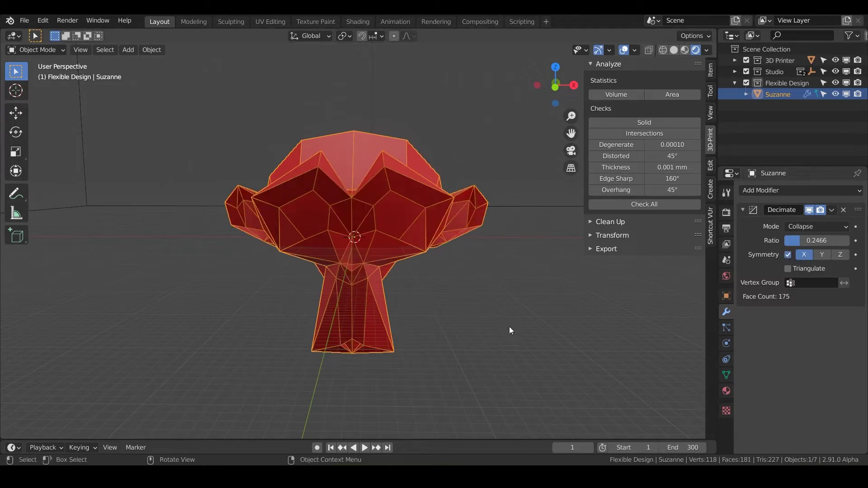
# Step: Try another symmetry axis, return to X, and toggle Triangulate on and off
pyautogui.click(821, 256)
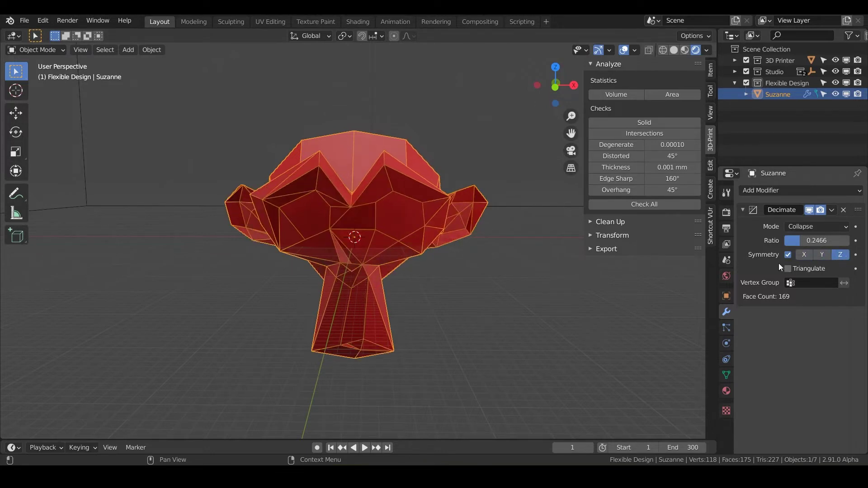
pyautogui.click(801, 257)
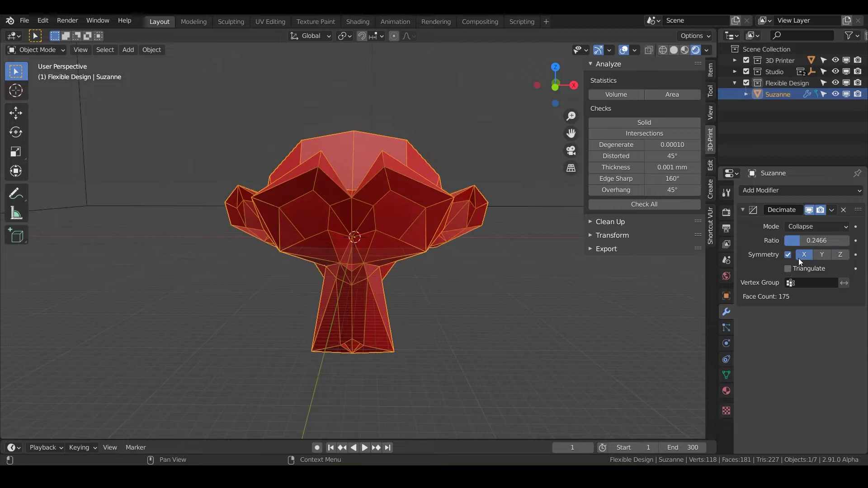
pyautogui.click(788, 269)
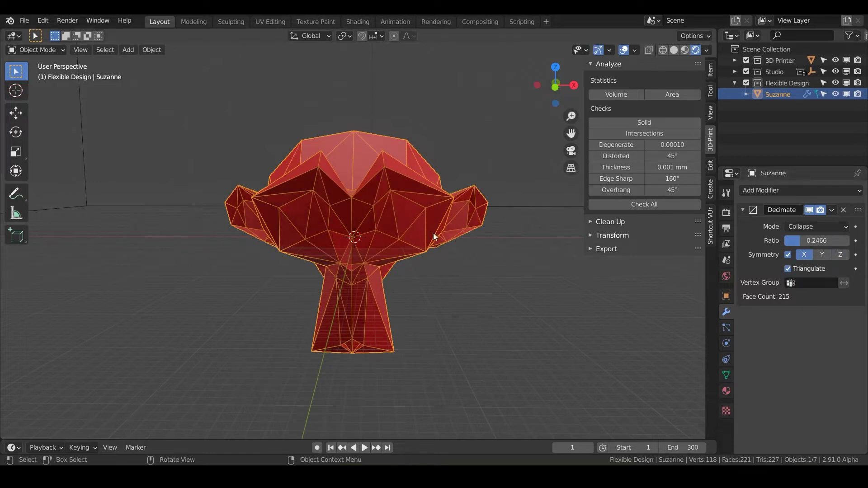
pyautogui.click(789, 264)
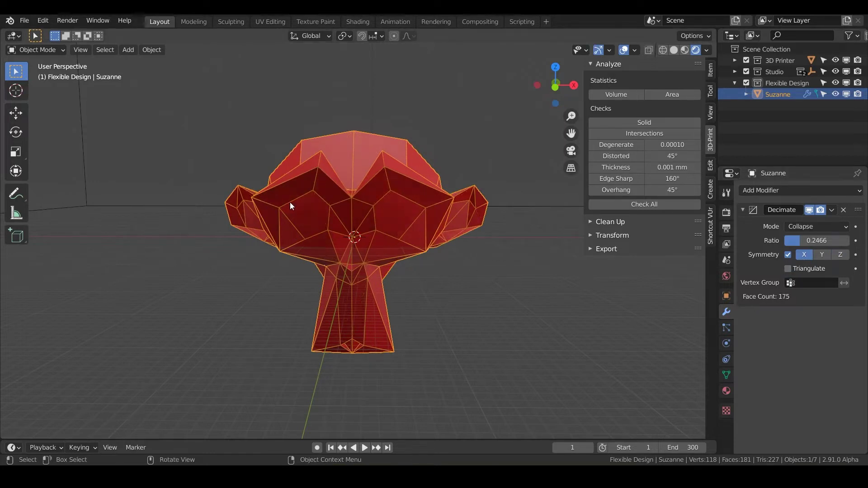
# Step: Re-enable Triangulate and inspect from several angles, then switch off Symmetry and Triangulate
pyautogui.moveTo(268, 210); pyautogui.dragTo(303, 250, button='middle')
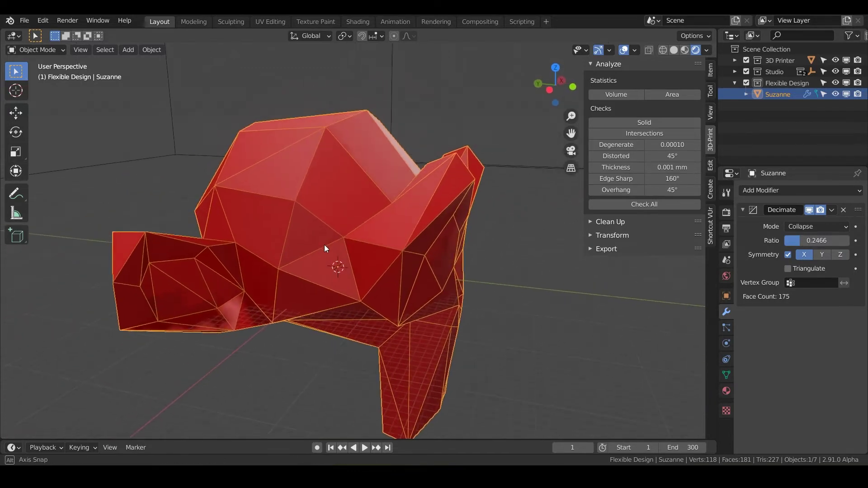
pyautogui.moveTo(324, 247); pyautogui.dragTo(324, 244, button='middle')
pyautogui.click(785, 269)
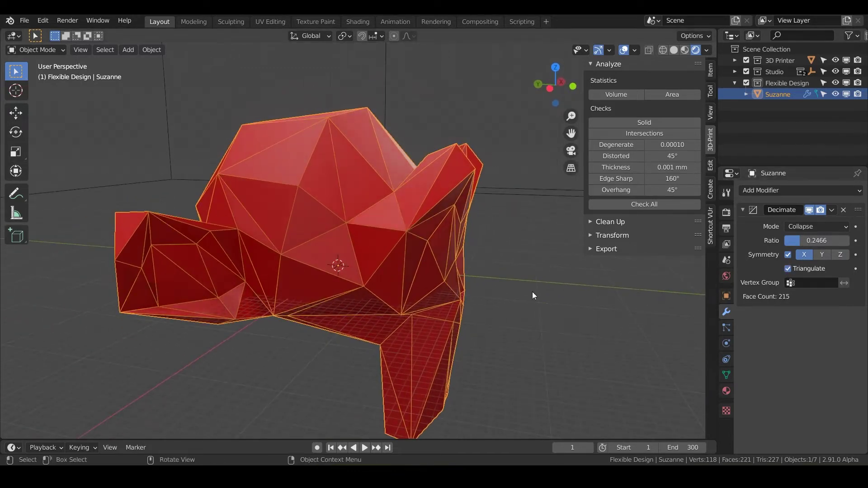
pyautogui.moveTo(533, 292); pyautogui.dragTo(403, 228, button='middle')
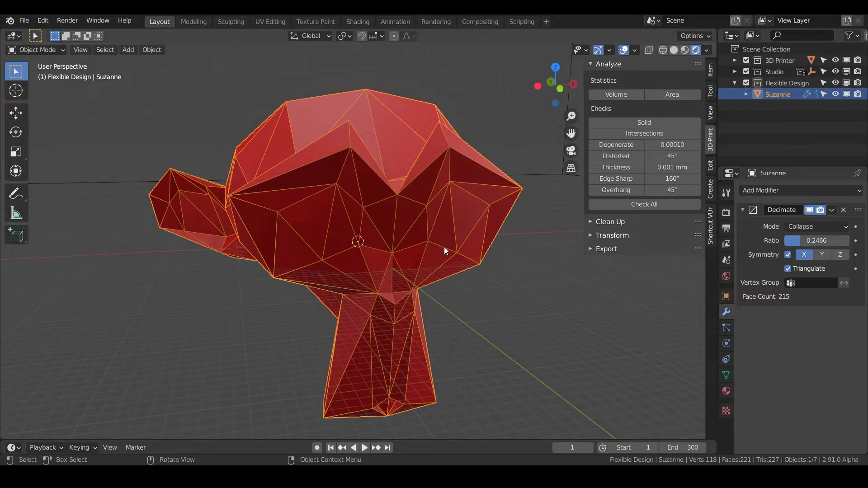
pyautogui.moveTo(459, 249); pyautogui.dragTo(391, 285, button='middle')
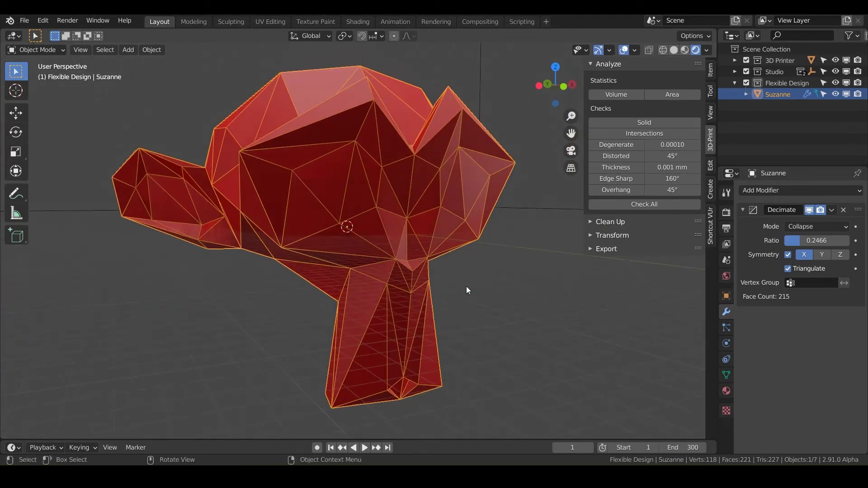
pyautogui.moveTo(467, 290); pyautogui.dragTo(438, 302, button='middle')
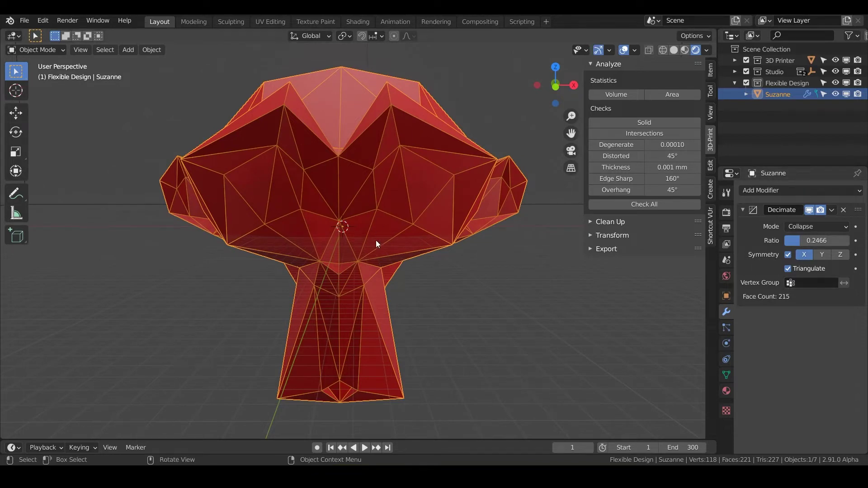
pyautogui.scroll(-3, 376, 241)
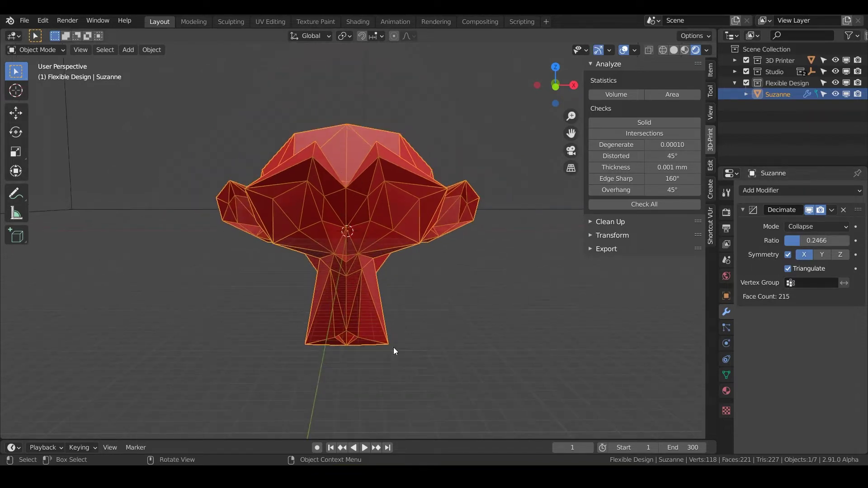
pyautogui.click(787, 255)
pyautogui.click(788, 268)
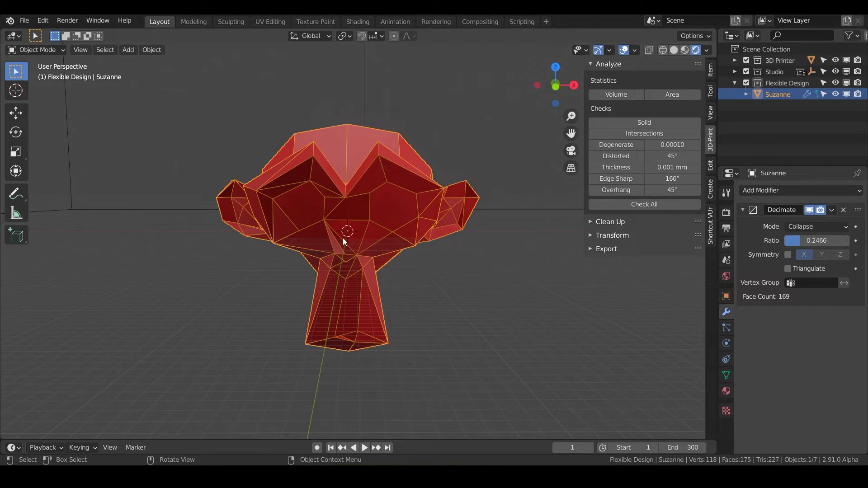
# Step: In Edit Mode with X-ray in front view, box-select Suzanne's right half (218 of 438 faces)
pyautogui.moveTo(439, 221); pyautogui.dragTo(465, 184, button='middle')
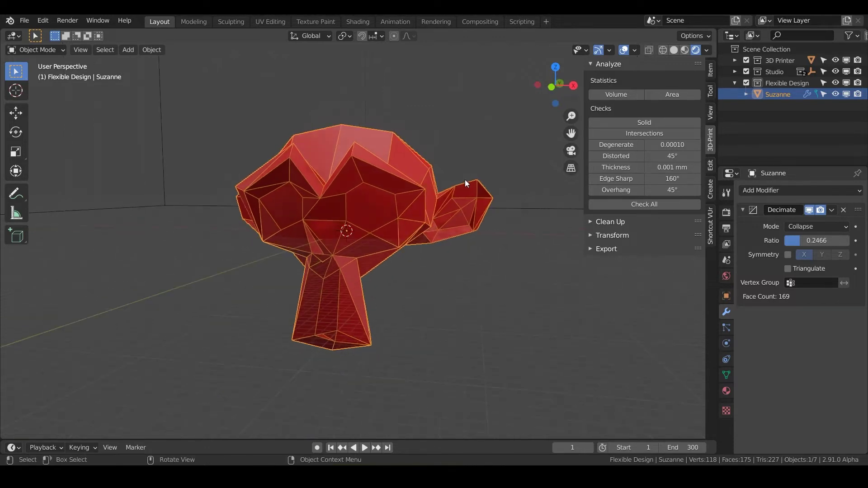
pyautogui.moveTo(308, 233); pyautogui.dragTo(328, 229, button='middle')
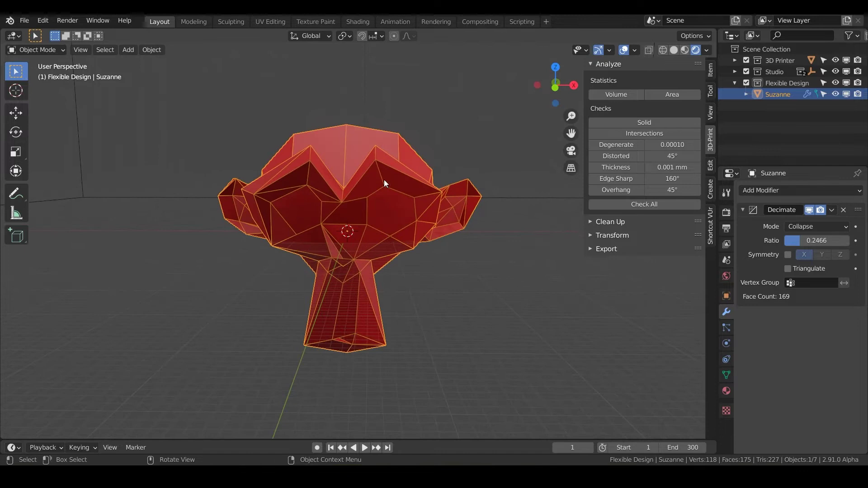
pyautogui.press('Tab')
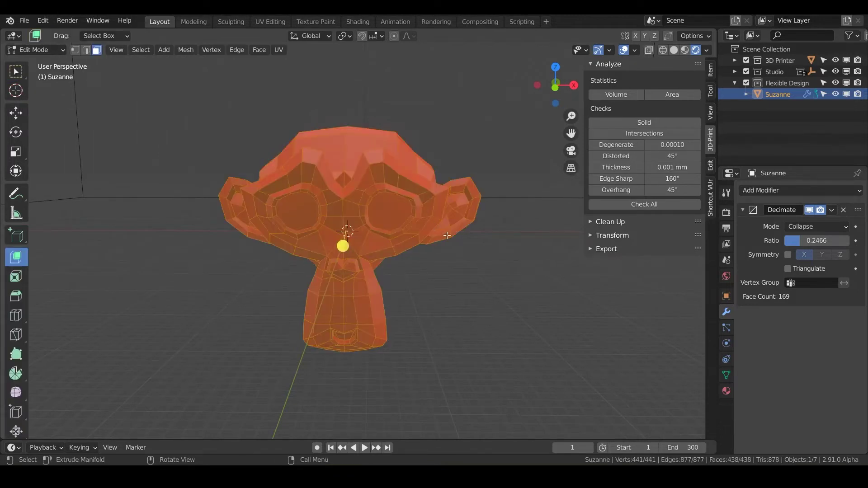
pyautogui.hotkey('alt', 'z')
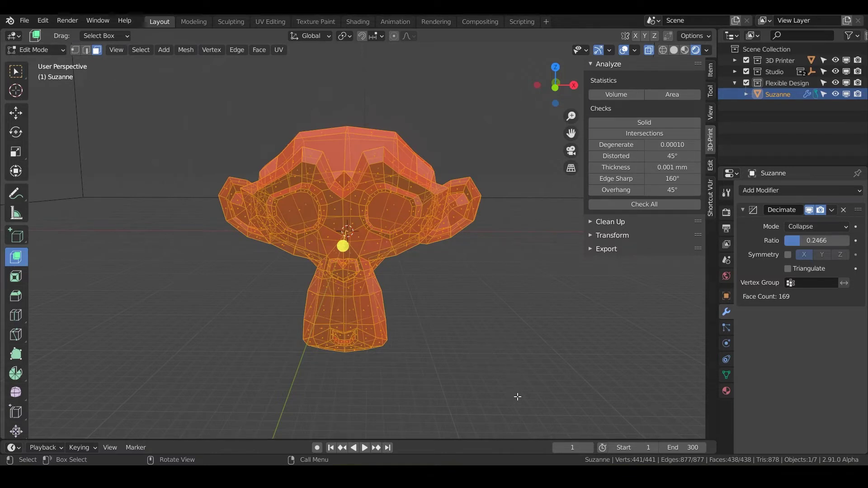
pyautogui.press('KP_1')
pyautogui.moveTo(532, 365); pyautogui.dragTo(350, 117)
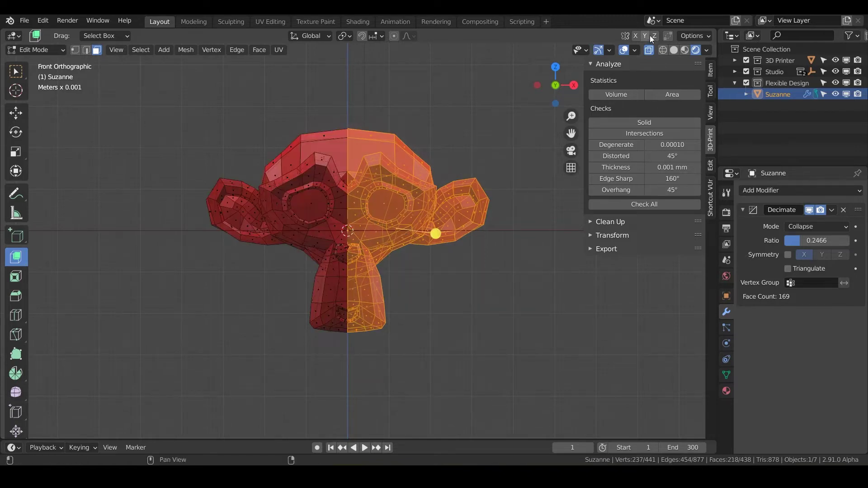
pyautogui.moveTo(435, 234); pyautogui.dragTo(461, 254, button='middle')
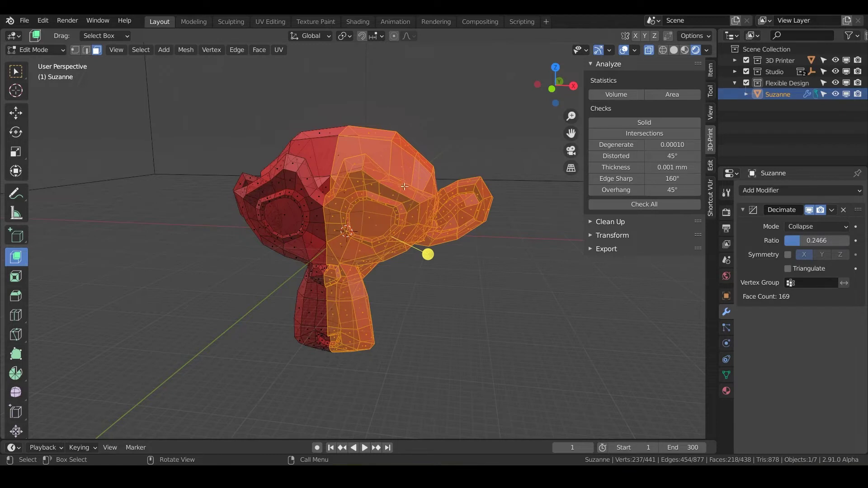
pyautogui.press('alt')
pyautogui.keyDown('alt'); pyautogui.moveTo(384, 260); pyautogui.dragTo(392, 253); pyautogui.keyUp('alt')
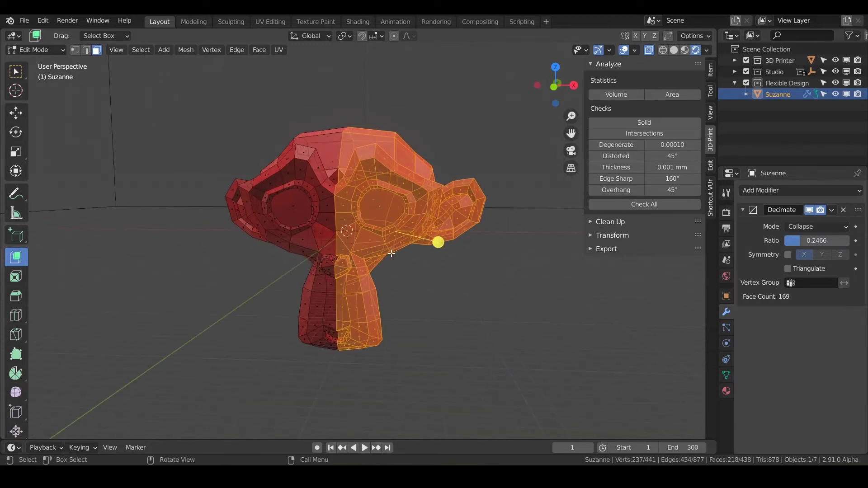
# Step: Assign the selection to a new vertex group named 'Suzanne Face Half', then deselect all
pyautogui.hotkey('ctrl', 'g')
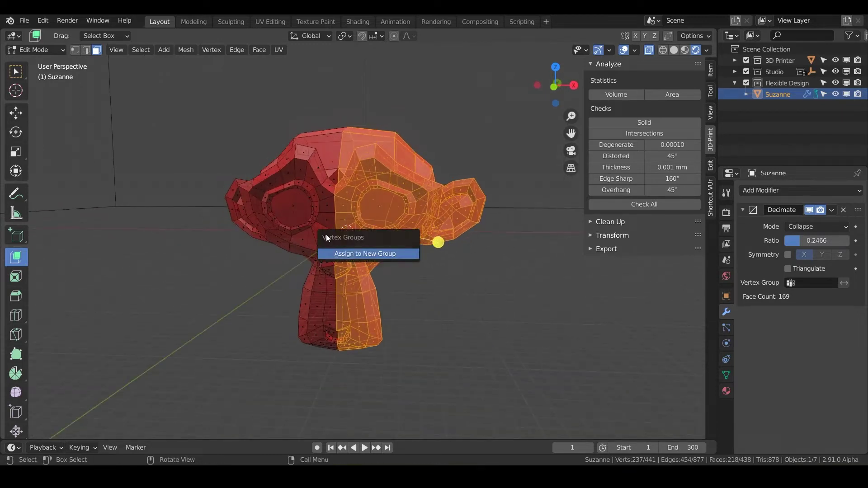
pyautogui.click(374, 255)
pyautogui.click(726, 375)
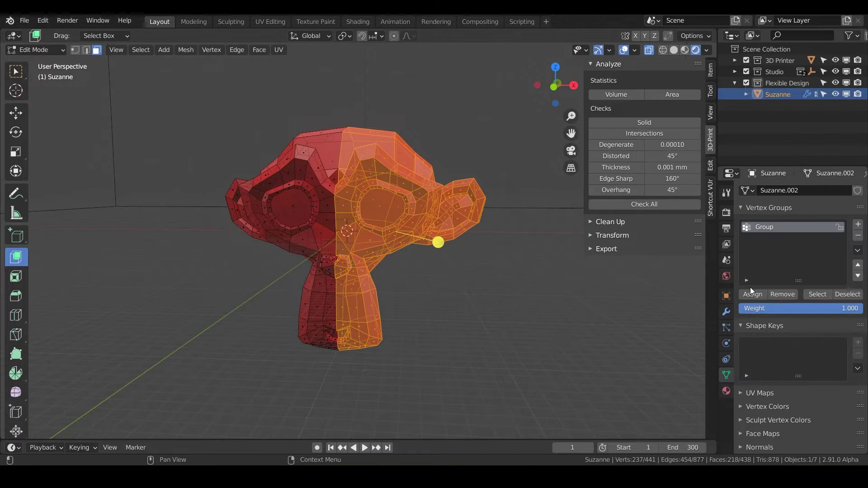
pyautogui.doubleClick(764, 229)
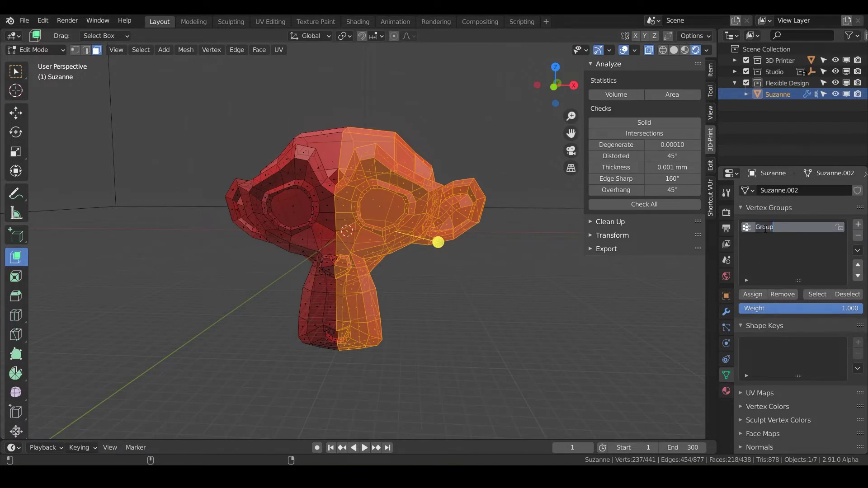
pyautogui.write('Suzanne')
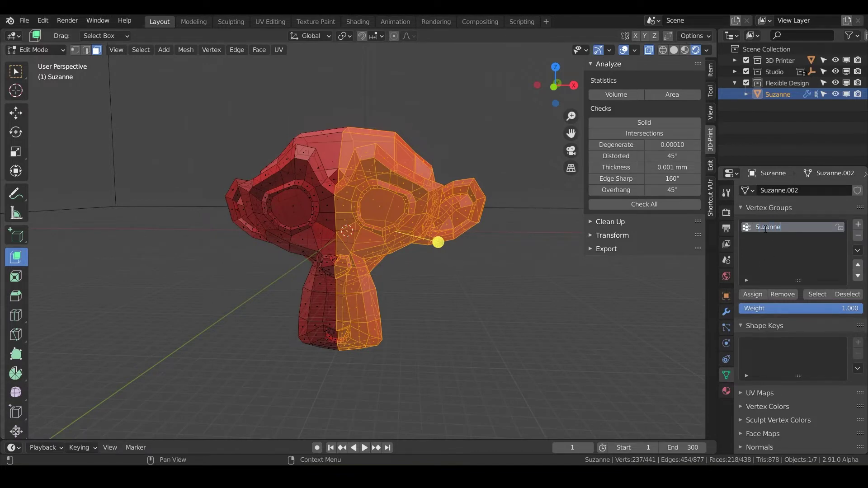
pyautogui.write(' Face Half')
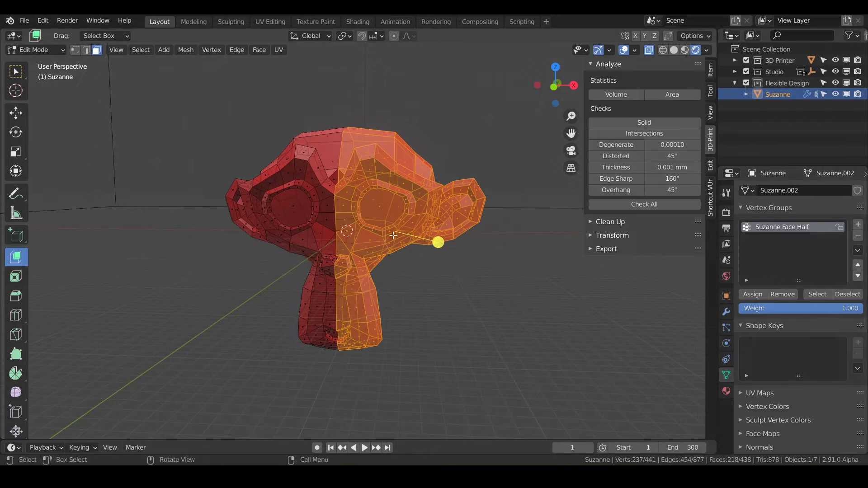
pyautogui.hotkey('alt', 'a')
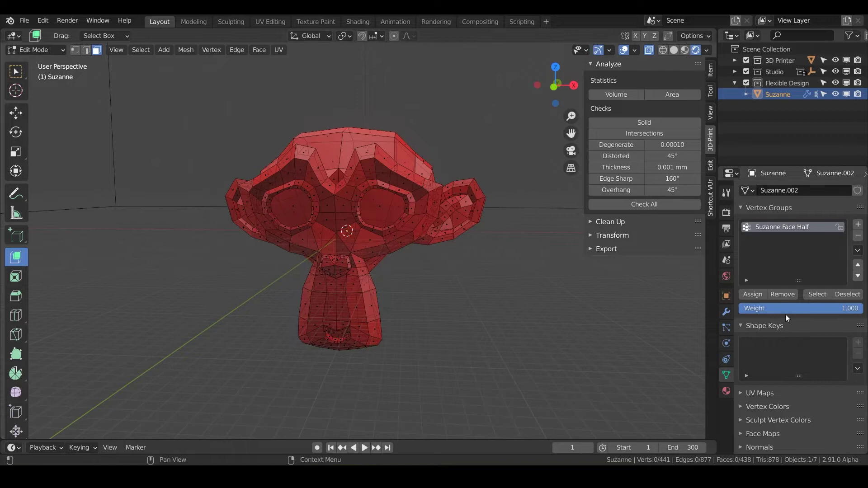
# Step: Select the group's vertices and set the Decimate modifier's Vertex Group to Suzanne Face Half
pyautogui.click(823, 295)
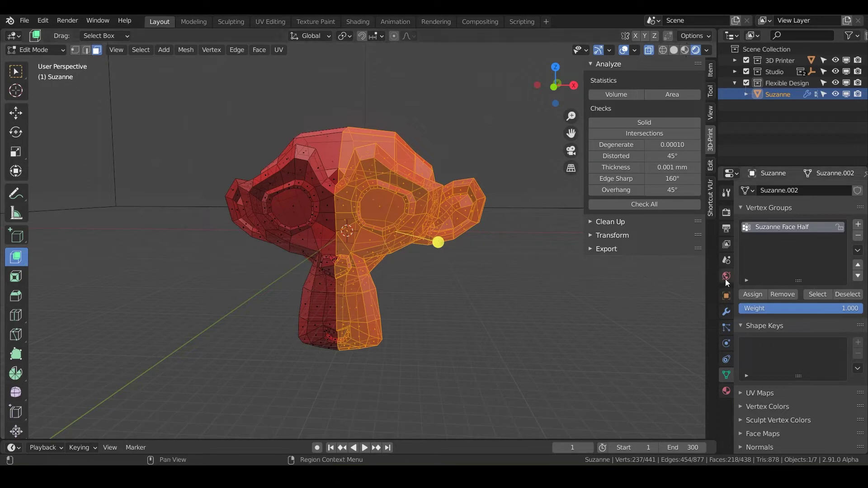
pyautogui.click(725, 313)
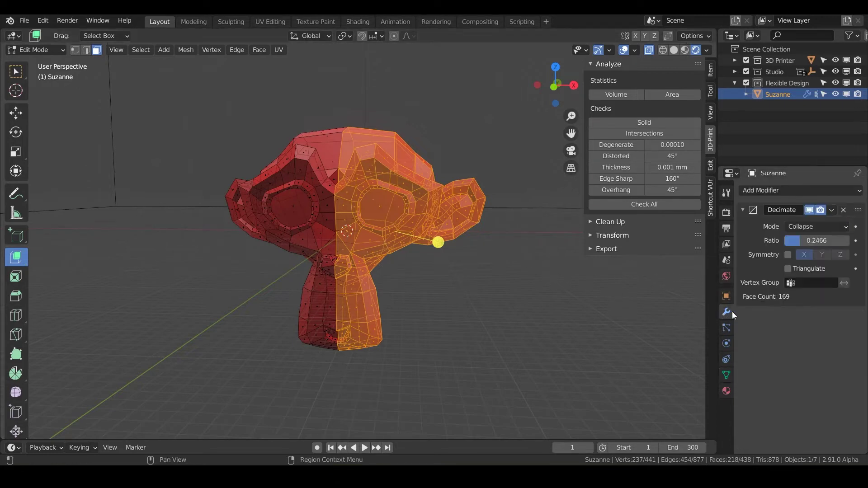
pyautogui.click(814, 285)
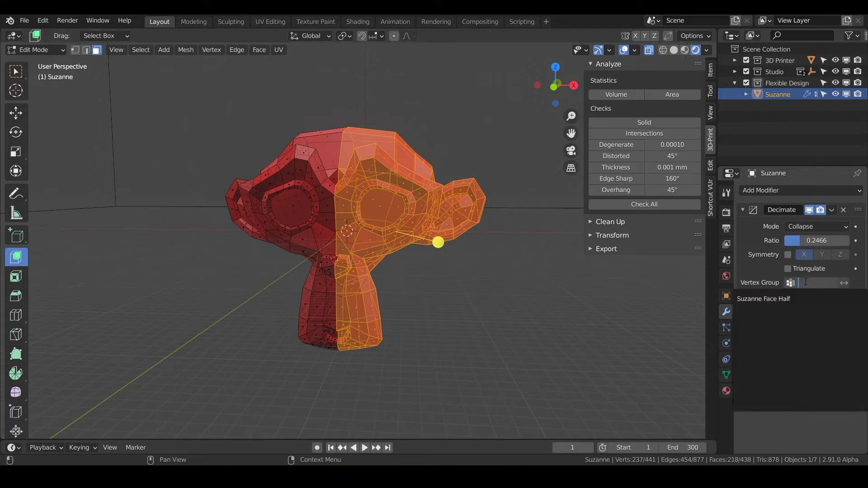
pyautogui.click(768, 300)
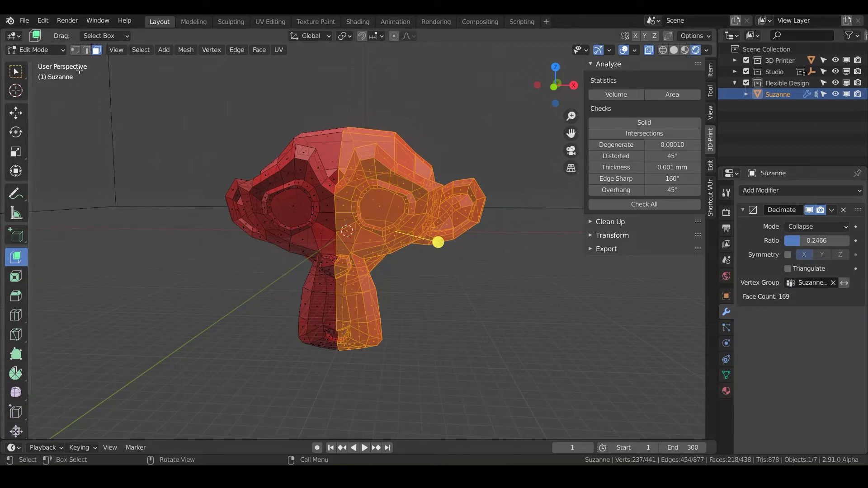
# Step: Return to Object Mode, orbit to inspect Suzanne's decimated half, and deselect the monkey
pyautogui.press('Tab')
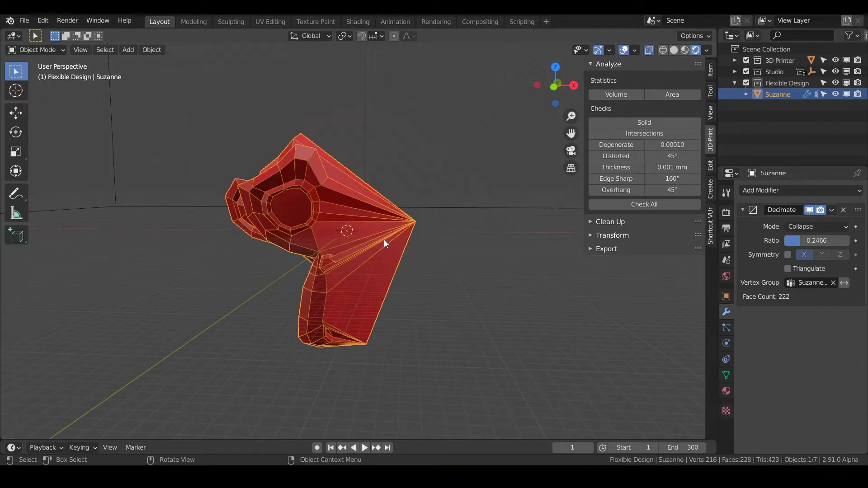
pyautogui.moveTo(351, 238); pyautogui.dragTo(445, 283, button='middle')
pyautogui.moveTo(801, 242); pyautogui.dragTo(821, 240)
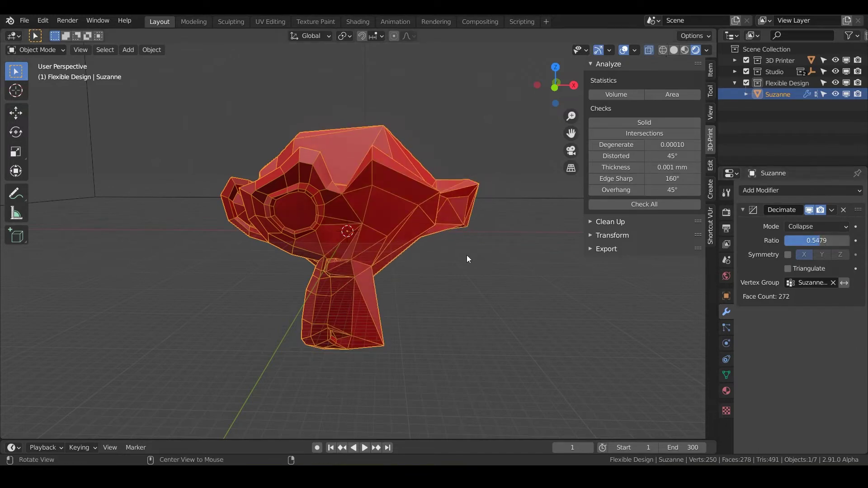
pyautogui.moveTo(467, 256); pyautogui.dragTo(463, 276, button='middle')
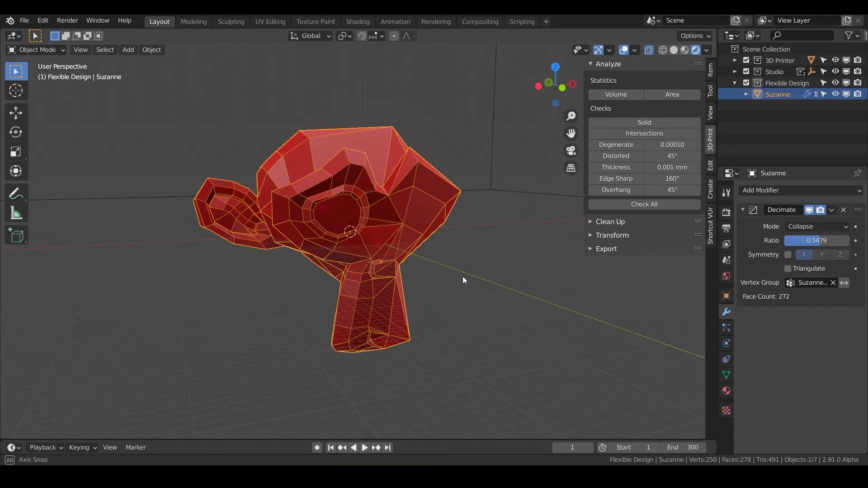
pyautogui.click(191, 160)
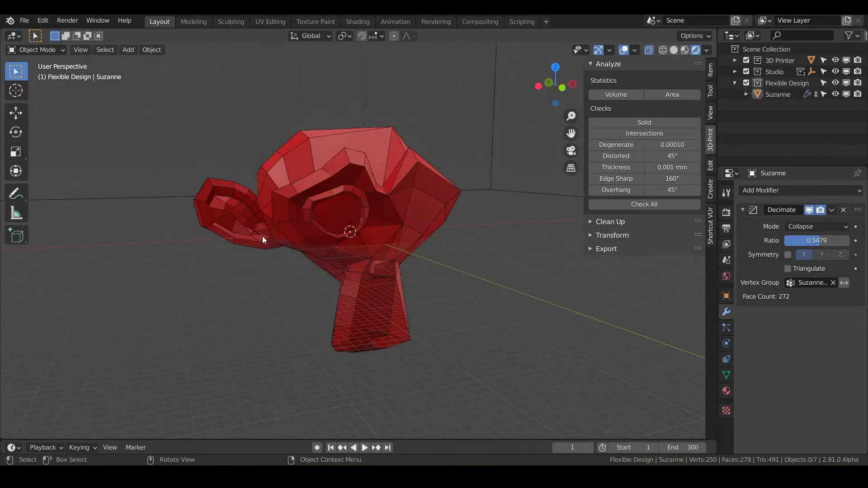
pyautogui.moveTo(263, 240); pyautogui.dragTo(301, 227, button='middle')
# Step: In Edit Mode, box-select only the faces of Suzanne's left ear
pyautogui.press('Tab')
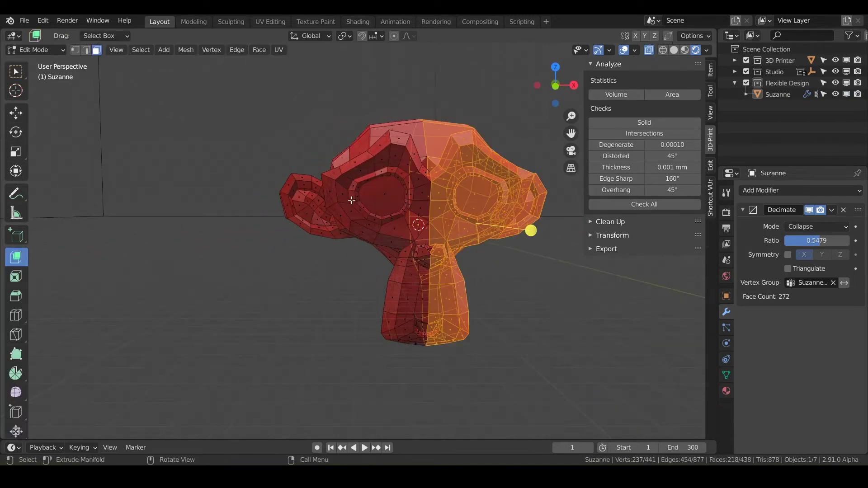
pyautogui.moveTo(352, 200); pyautogui.dragTo(287, 190, button='middle')
pyautogui.moveTo(271, 156); pyautogui.dragTo(329, 251)
pyautogui.moveTo(345, 267); pyautogui.dragTo(328, 265, button='middle')
# Step: Assign the ear to the Suzanne Face Half vertex group and return to Object Mode
pyautogui.click(727, 376)
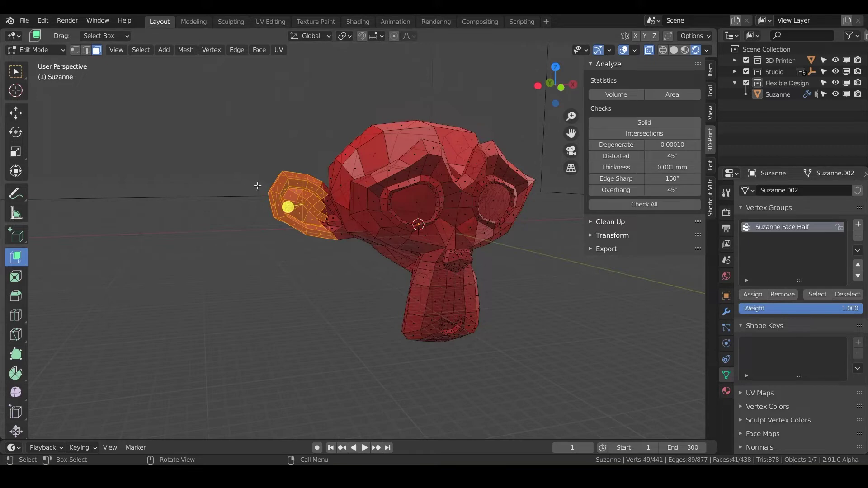
pyautogui.hotkey('ctrl', 'g')
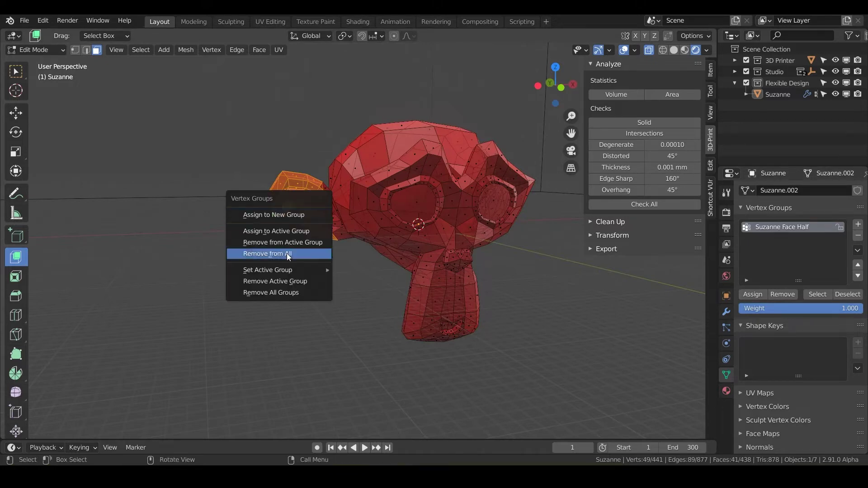
pyautogui.moveTo(274, 273)
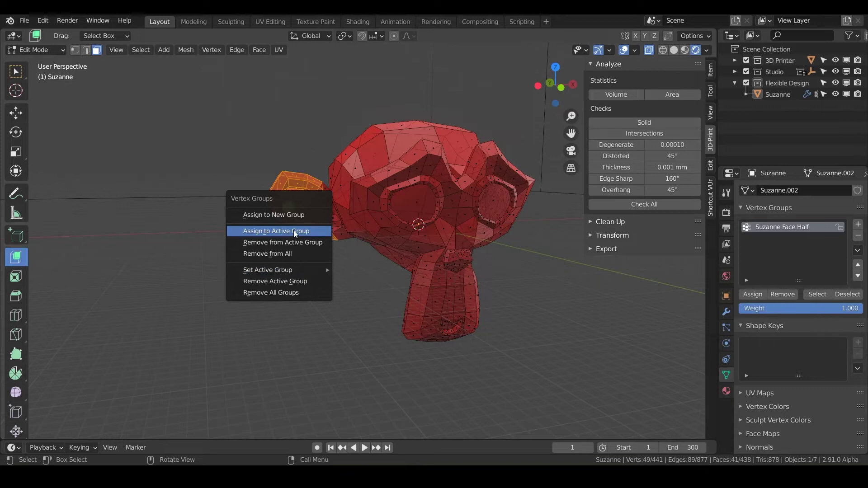
pyautogui.click(271, 231)
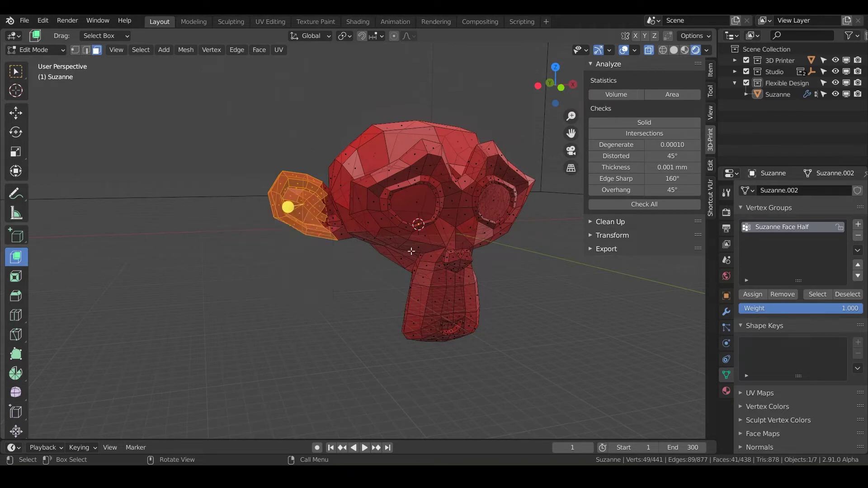
pyautogui.press('Tab')
pyautogui.moveTo(434, 250); pyautogui.dragTo(472, 148, button='middle')
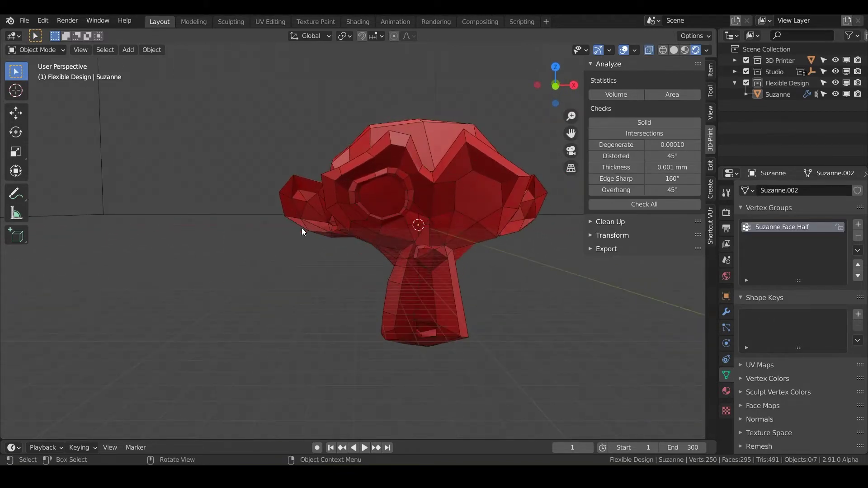
# Step: Show the Decimate modifier settings and orbit around the partly decimated Suzanne to review it
pyautogui.moveTo(408, 255); pyautogui.dragTo(452, 272, button='middle')
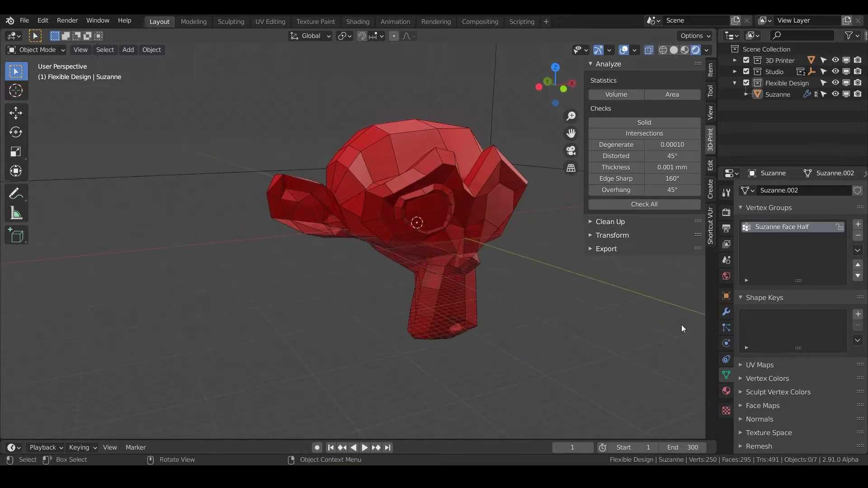
pyautogui.click(726, 312)
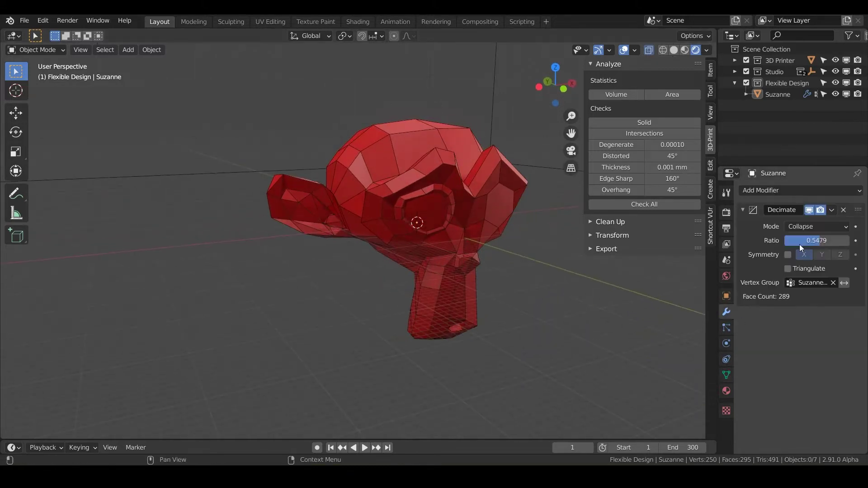
pyautogui.moveTo(472, 311); pyautogui.dragTo(396, 227, button='middle')
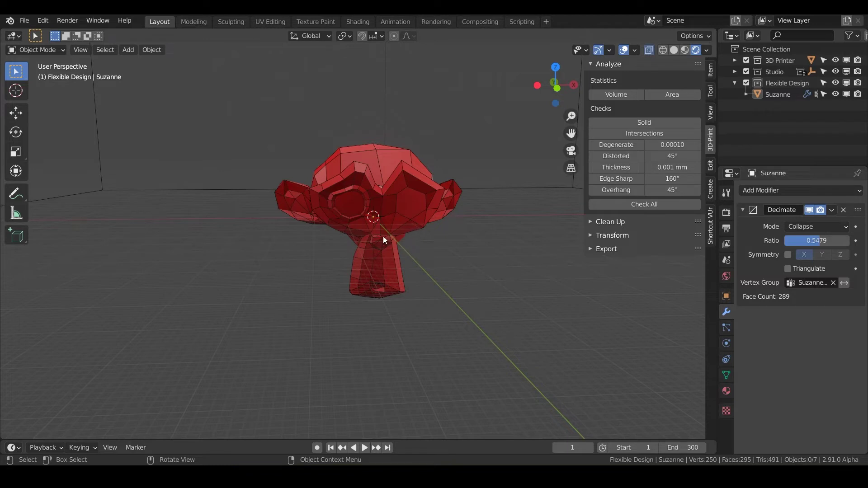
pyautogui.moveTo(385, 273)
pyautogui.mouseDown(button='middle')
pyautogui.moveTo(378, 275)
pyautogui.moveTo(401, 269)
pyautogui.mouseUp(button='middle')
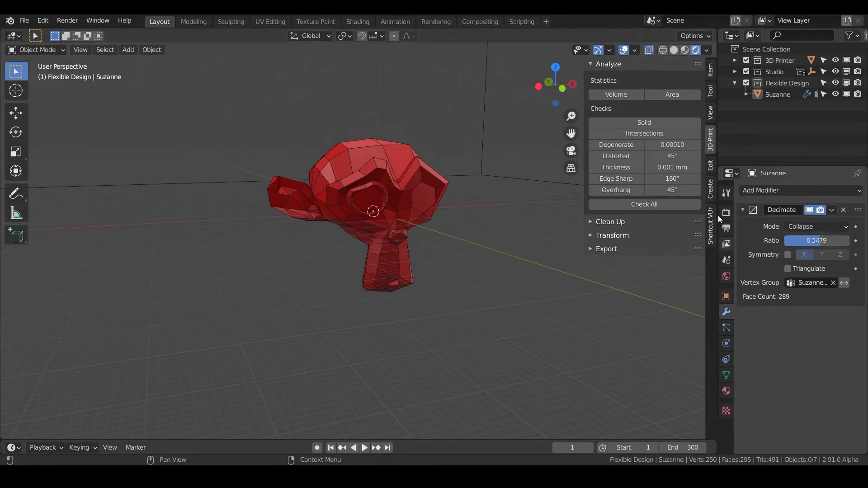
pyautogui.moveTo(425, 244); pyautogui.dragTo(452, 247, button='middle')
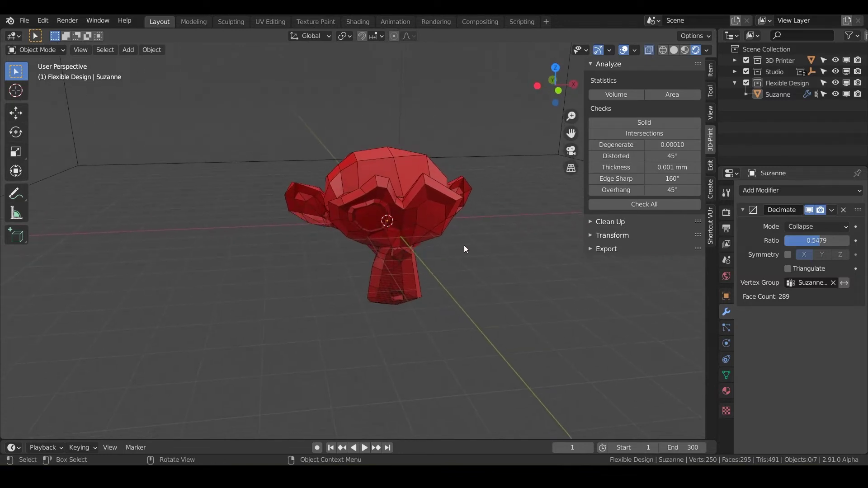
pyautogui.click(843, 210)
pyautogui.moveTo(407, 238); pyautogui.dragTo(622, 191, button='middle')
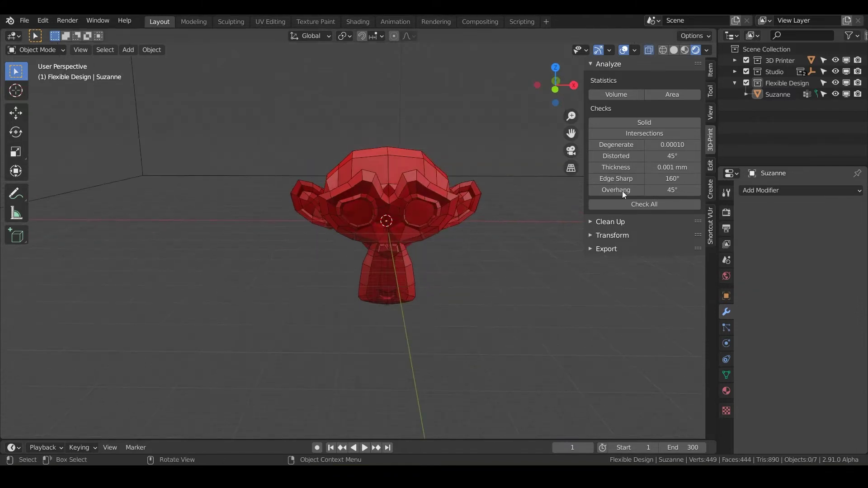
pyautogui.click(764, 191)
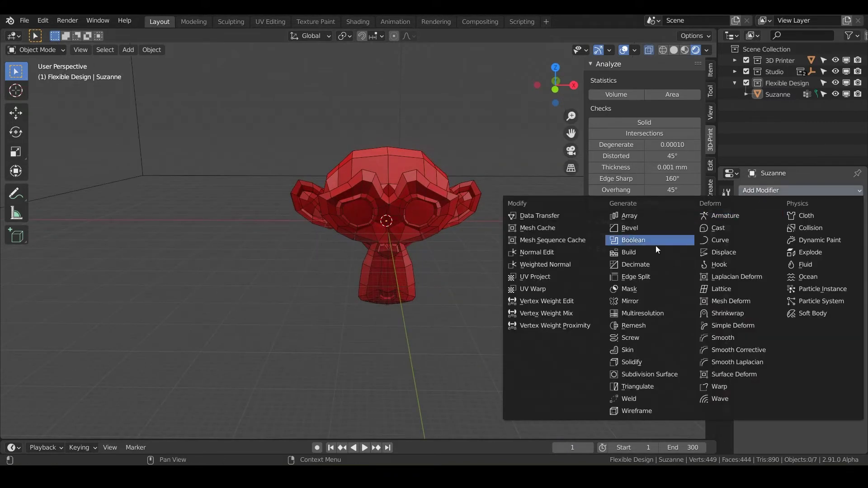
pyautogui.click(668, 374)
pyautogui.scroll(2, 412, 202)
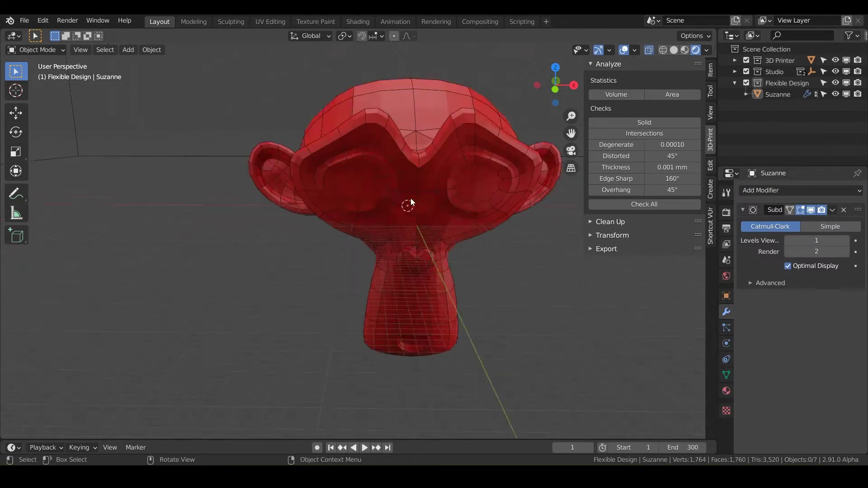
pyautogui.moveTo(412, 202); pyautogui.dragTo(687, 249, button='middle')
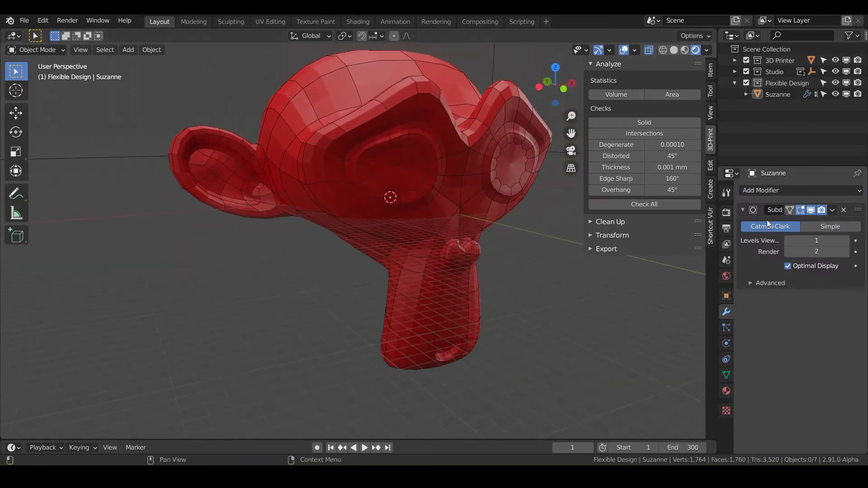
pyautogui.click(846, 241)
pyautogui.click(846, 240)
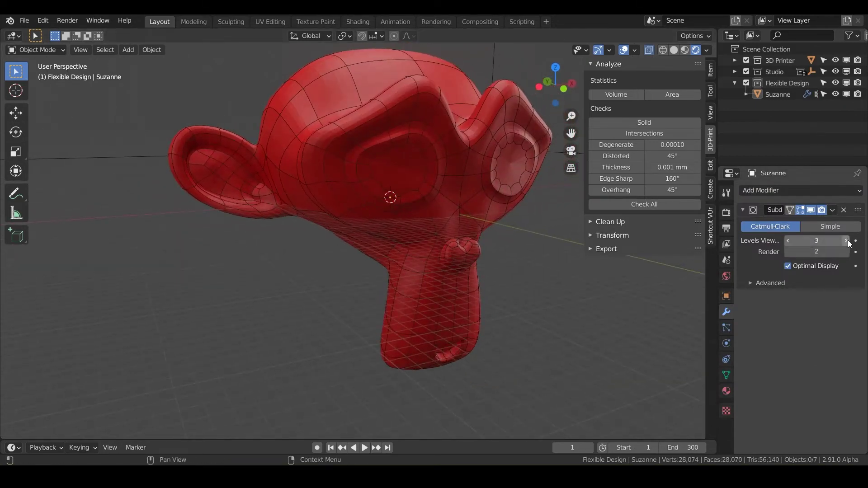
pyautogui.click(846, 241)
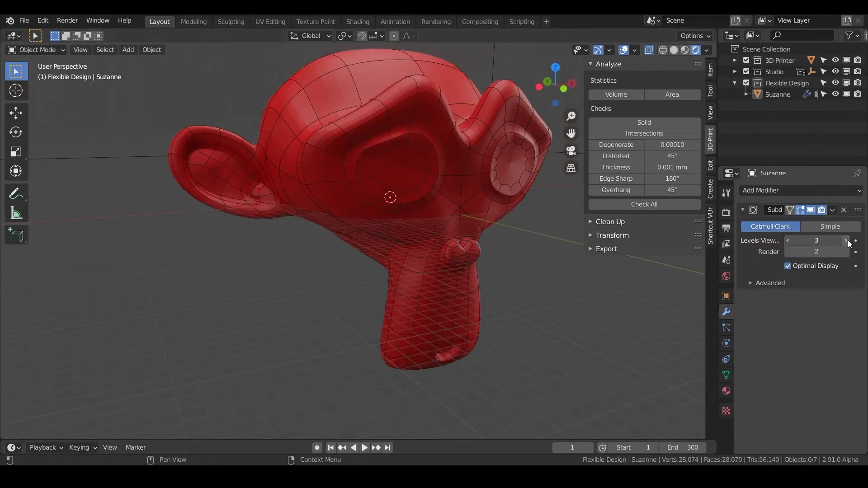
pyautogui.click(834, 211)
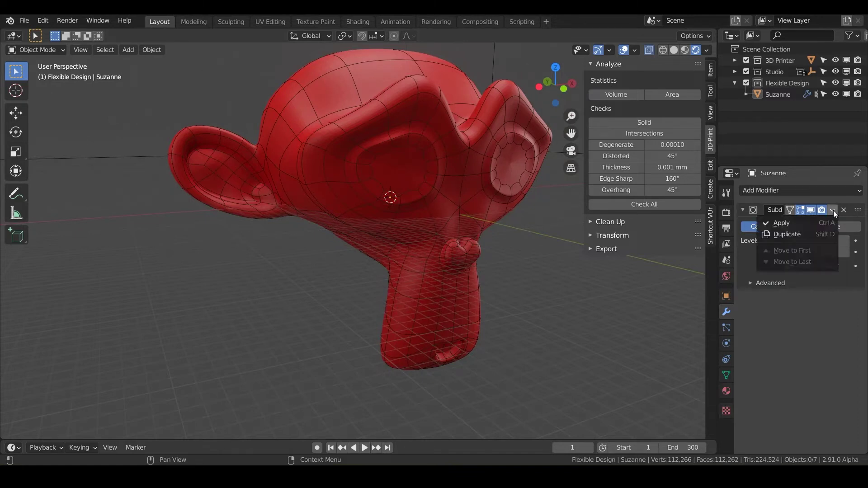
pyautogui.click(783, 223)
pyautogui.moveTo(432, 185); pyautogui.dragTo(373, 170, button='middle')
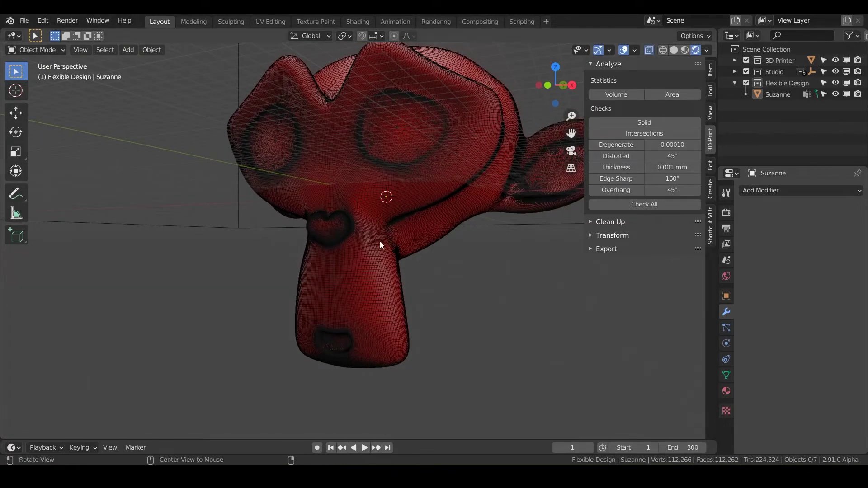
pyautogui.moveTo(380, 241); pyautogui.dragTo(348, 225, button='middle')
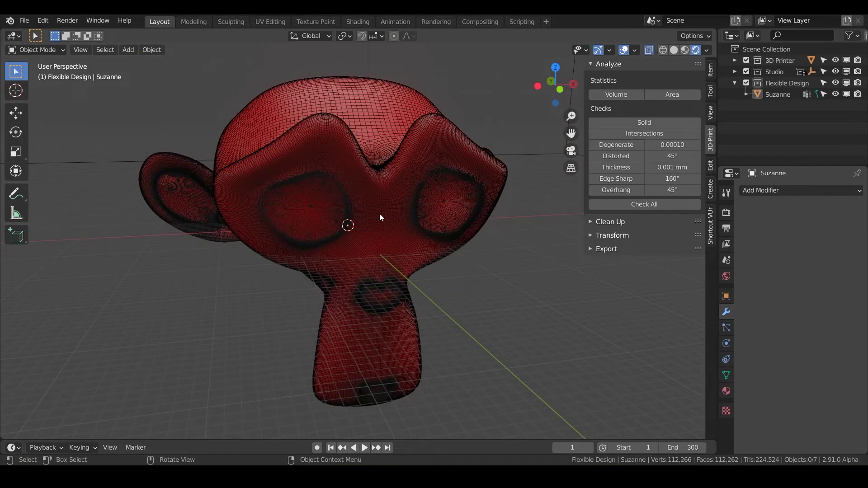
pyautogui.moveTo(410, 218); pyautogui.dragTo(444, 206, button='middle')
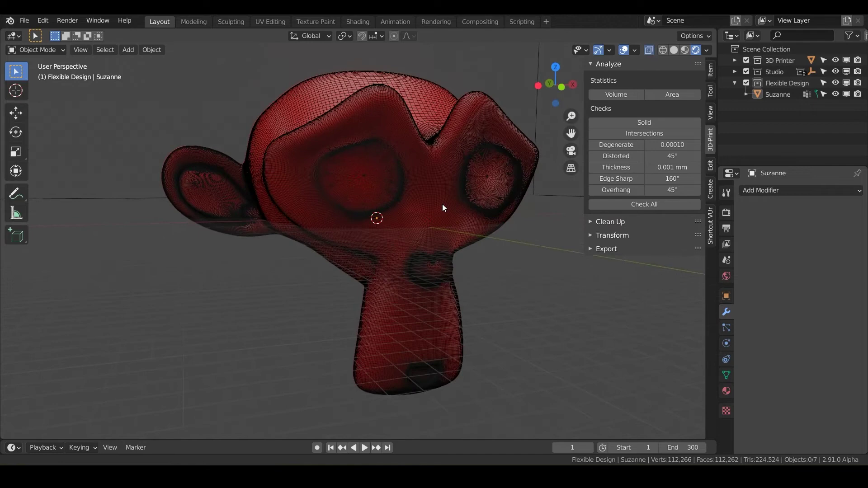
# Step: Add a Decimate modifier to Suzanne and orbit to inspect the dense mesh
pyautogui.click(764, 191)
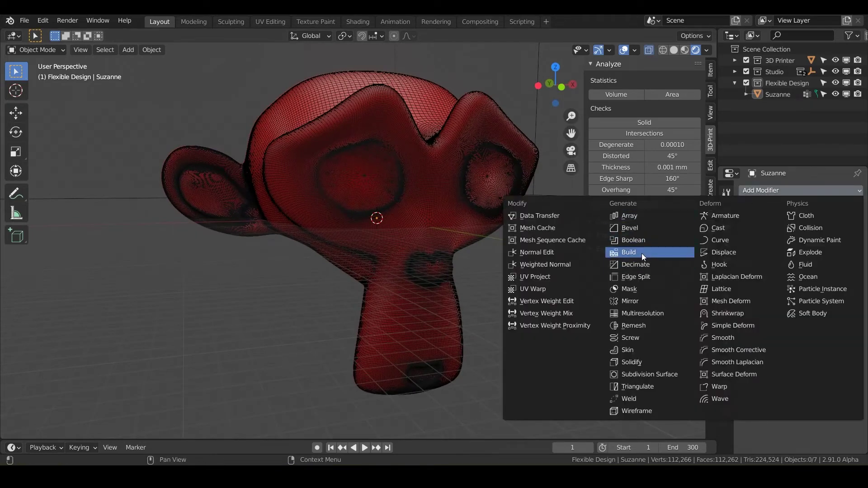
pyautogui.click(636, 265)
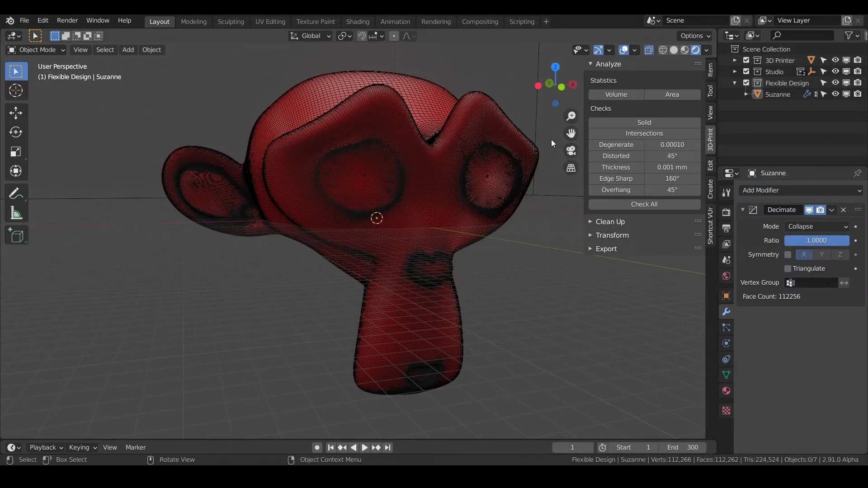
pyautogui.moveTo(552, 139); pyautogui.dragTo(619, 190, button='middle')
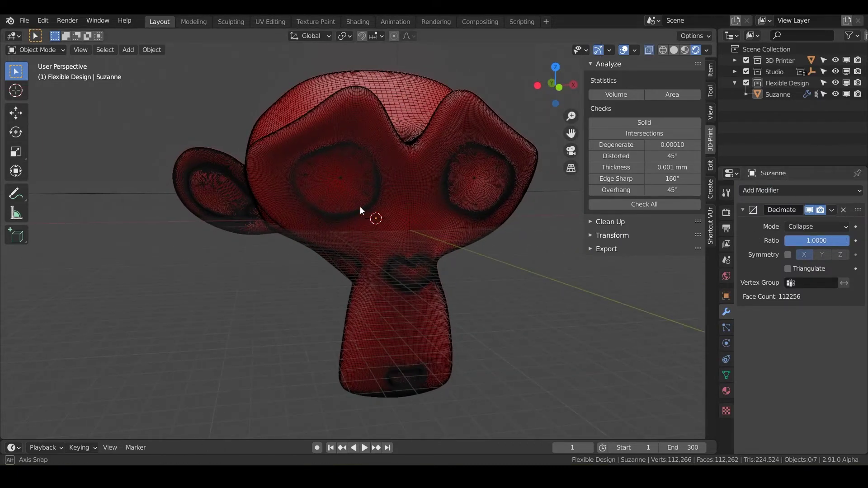
pyautogui.moveTo(360, 207)
pyautogui.mouseDown(button='middle')
pyautogui.moveTo(459, 213)
pyautogui.moveTo(417, 206)
pyautogui.moveTo(416, 215)
pyautogui.moveTo(381, 221)
pyautogui.moveTo(352, 207)
pyautogui.mouseUp(button='middle')
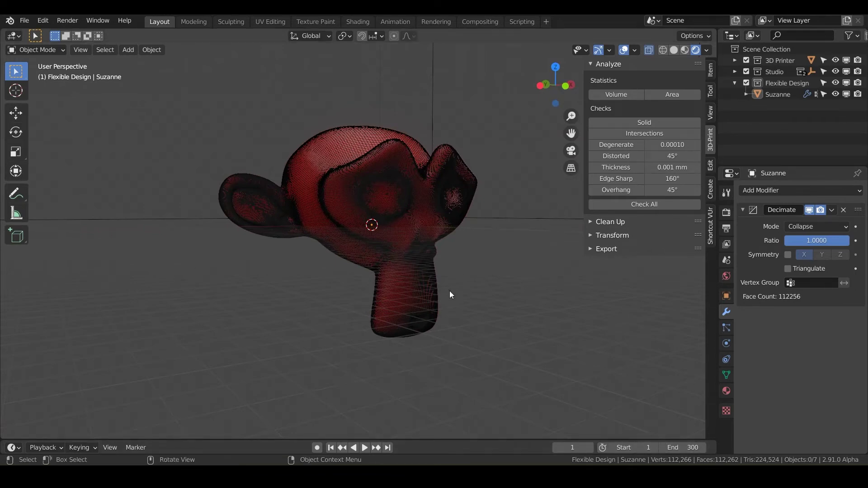
pyautogui.moveTo(440, 242); pyautogui.dragTo(473, 267, button='middle')
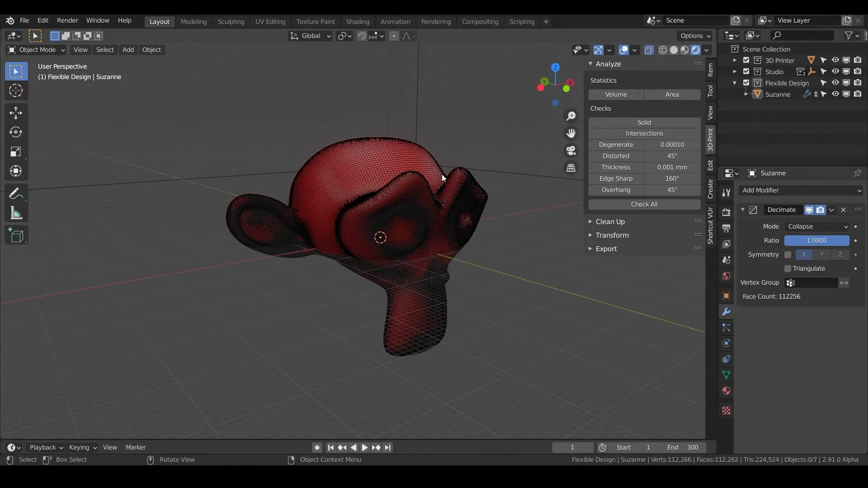
pyautogui.moveTo(442, 175); pyautogui.dragTo(339, 179, button='middle')
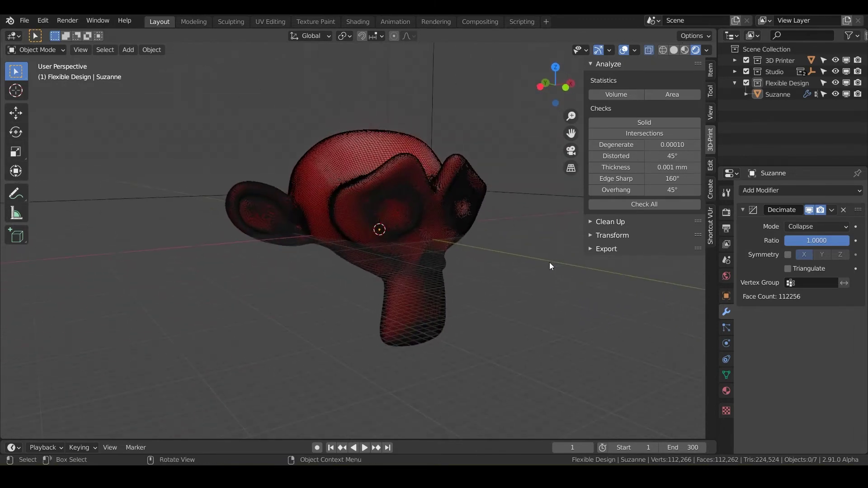
# Step: Set the Decimate ratio to 0.1, leaving about 19,863 faces
pyautogui.click(802, 243)
pyautogui.write('.1')
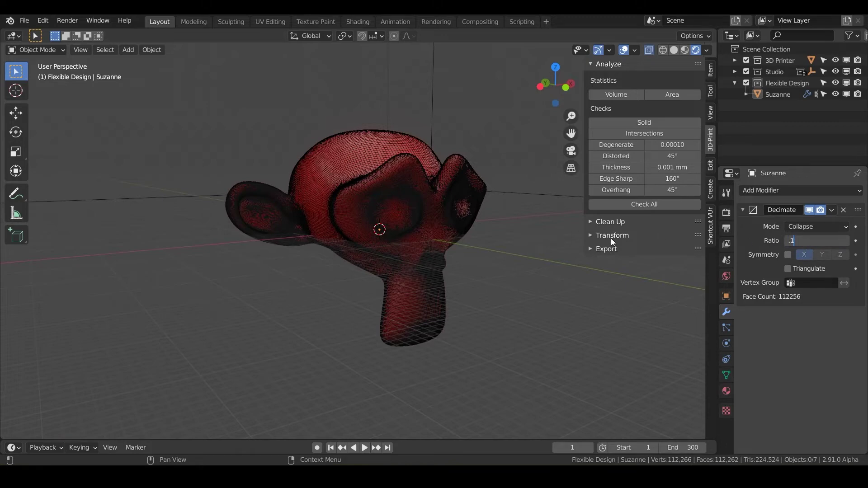
pyautogui.press('Return')
pyautogui.scroll(5, 371, 164)
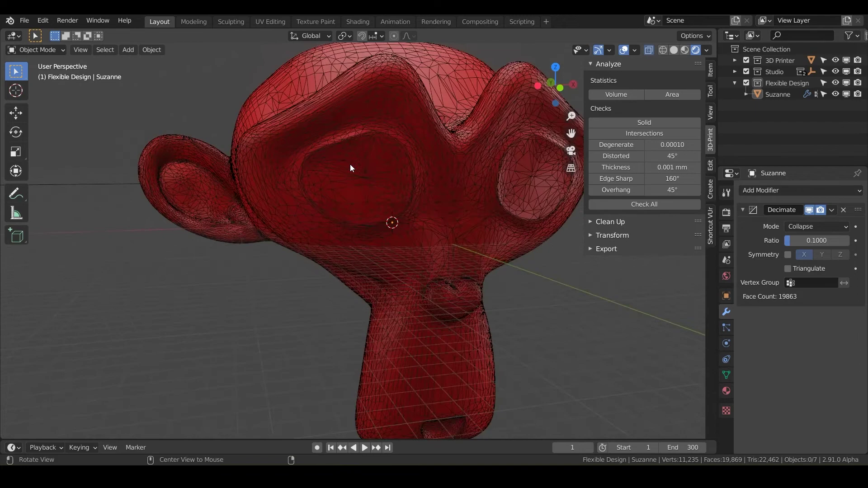
pyautogui.moveTo(296, 196)
pyautogui.mouseDown(button='middle')
pyautogui.moveTo(320, 191)
pyautogui.moveTo(291, 211)
pyautogui.moveTo(340, 196)
pyautogui.moveTo(302, 196)
pyautogui.mouseUp(button='middle')
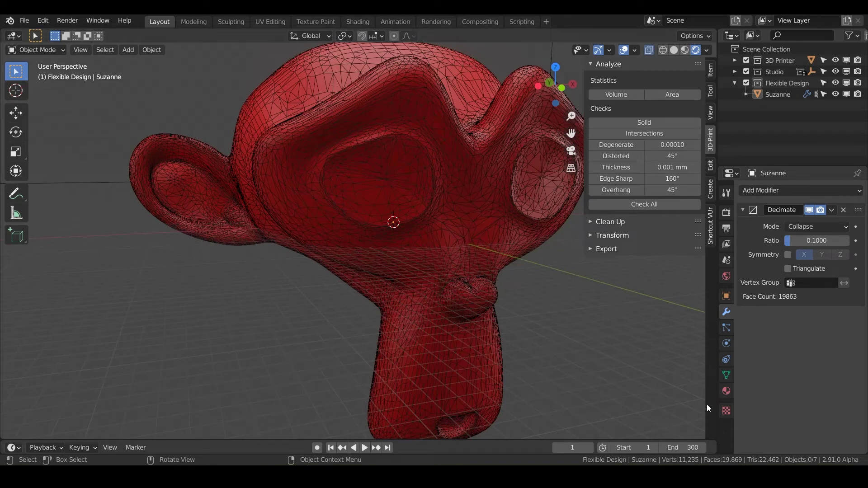
# Step: Hide the viewport overlays so Suzanne shows as a clean solid surface
pyautogui.click(624, 50)
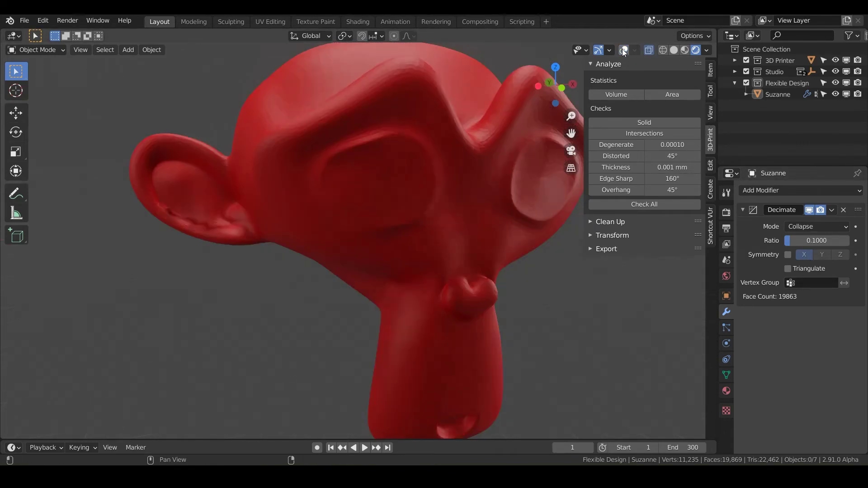
pyautogui.scroll(-5, 454, 199)
pyautogui.moveTo(454, 199); pyautogui.dragTo(374, 194, button='middle')
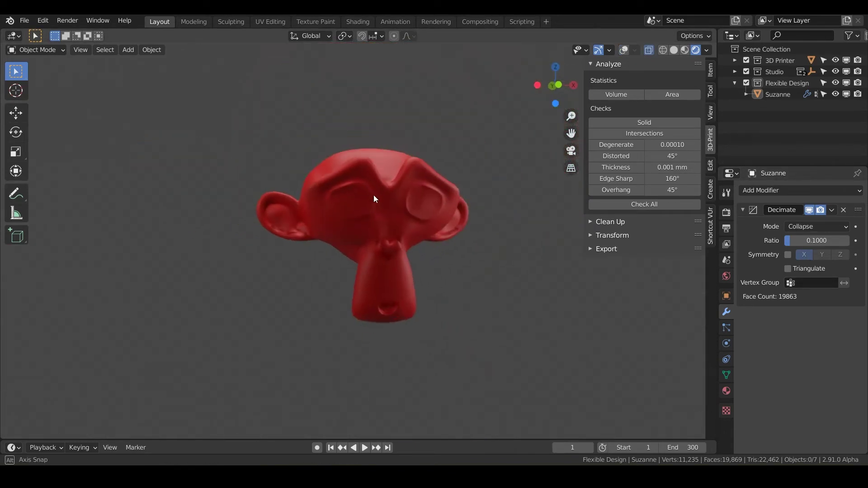
# Step: Toggle the Decimate modifier's viewport display off and on to compare with the original mesh
pyautogui.click(810, 210)
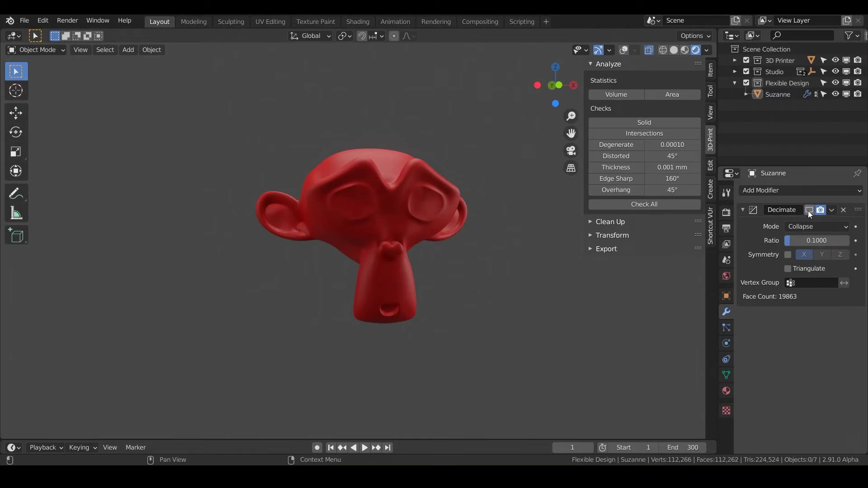
pyautogui.click(808, 210)
pyautogui.scroll(3, 459, 210)
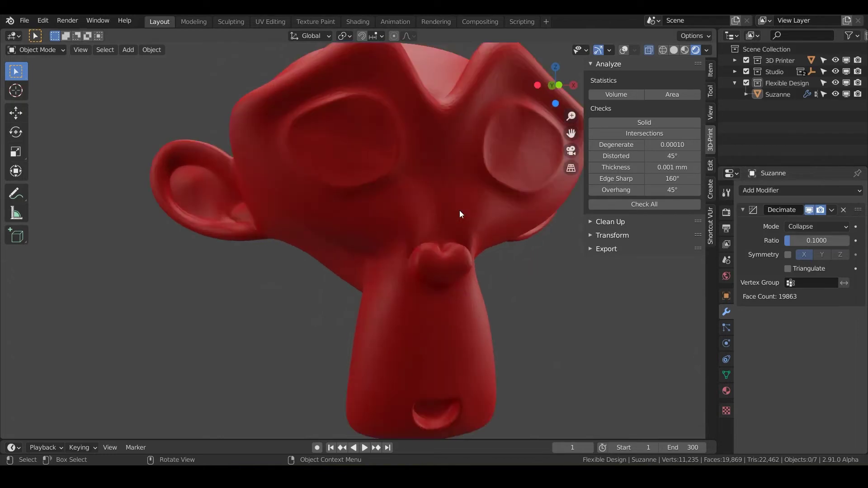
pyautogui.scroll(3, 473, 213)
pyautogui.moveTo(434, 200); pyautogui.dragTo(519, 197, button='middle')
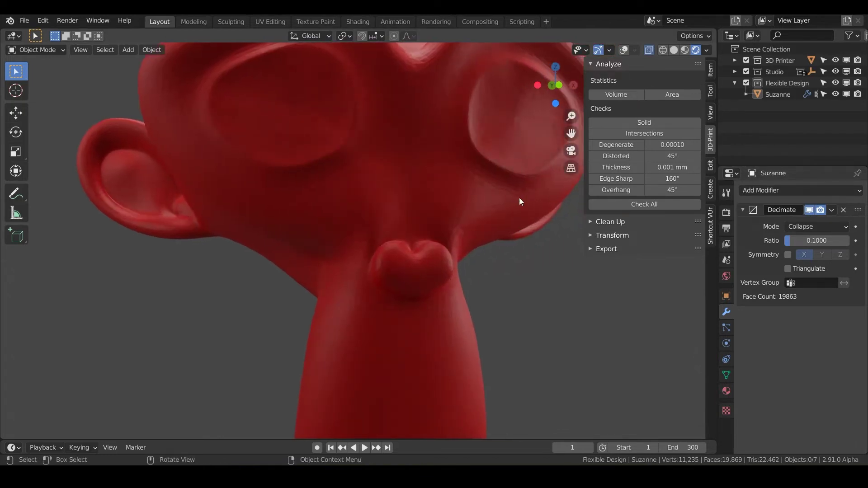
pyautogui.click(810, 211)
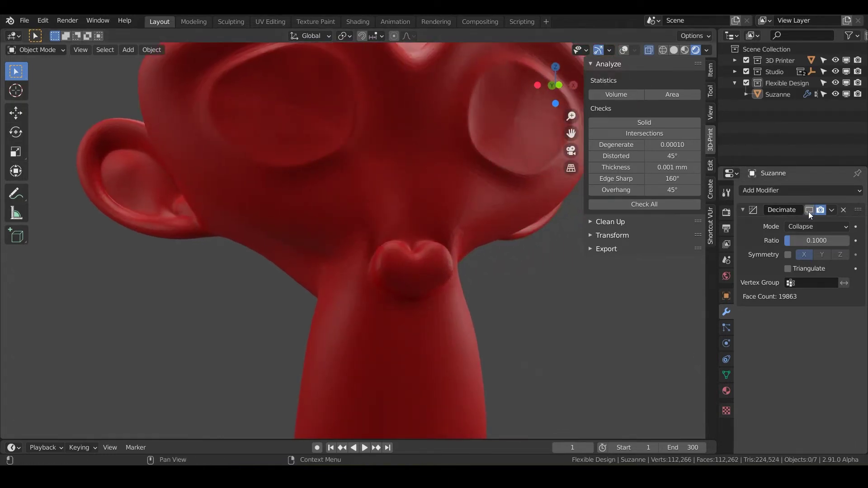
pyautogui.moveTo(409, 184); pyautogui.dragTo(293, 200, button='middle')
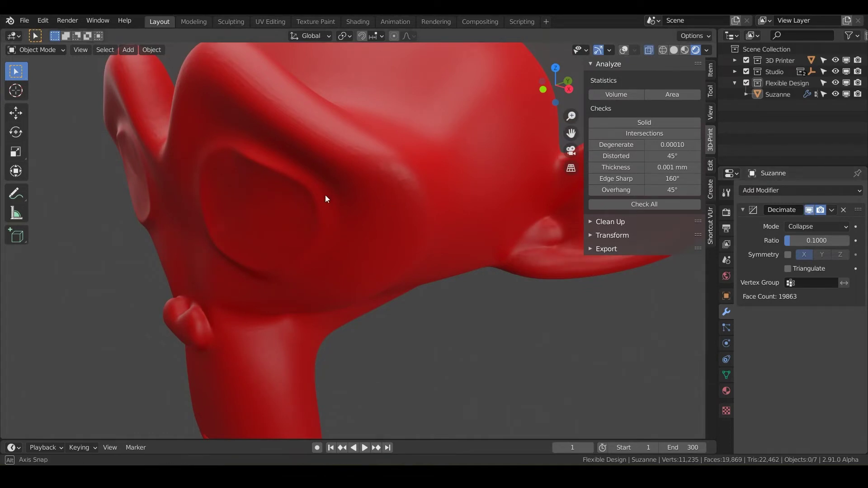
pyautogui.hotkey('ctrl', 'z')
pyautogui.moveTo(325, 194); pyautogui.dragTo(349, 189, button='middle')
pyautogui.moveTo(305, 140); pyautogui.dragTo(317, 205, button='middle')
# Step: Try a Decimate ratio of 0.01 (2,216 faces), then go back to 0.1
pyautogui.click(796, 240)
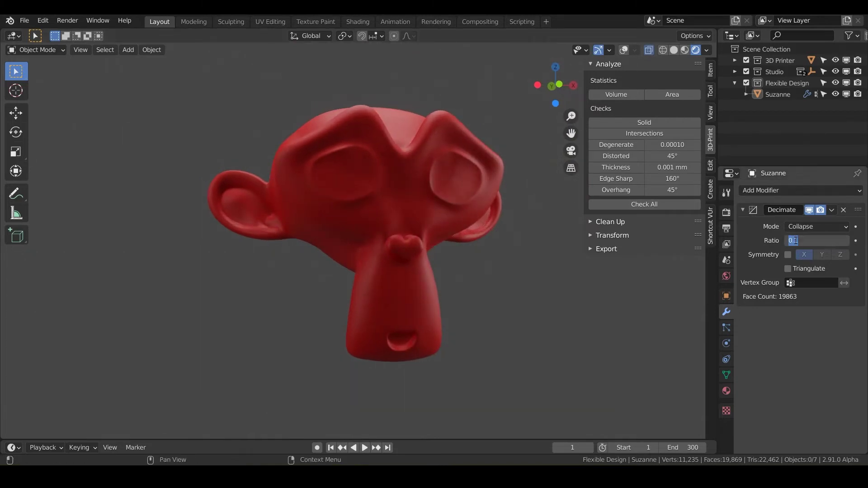
pyautogui.press('BackSpace')
pyautogui.write('.01')
pyautogui.press('Return')
pyautogui.moveTo(346, 224); pyautogui.dragTo(317, 237, button='middle')
pyautogui.click(808, 243)
pyautogui.write('.1')
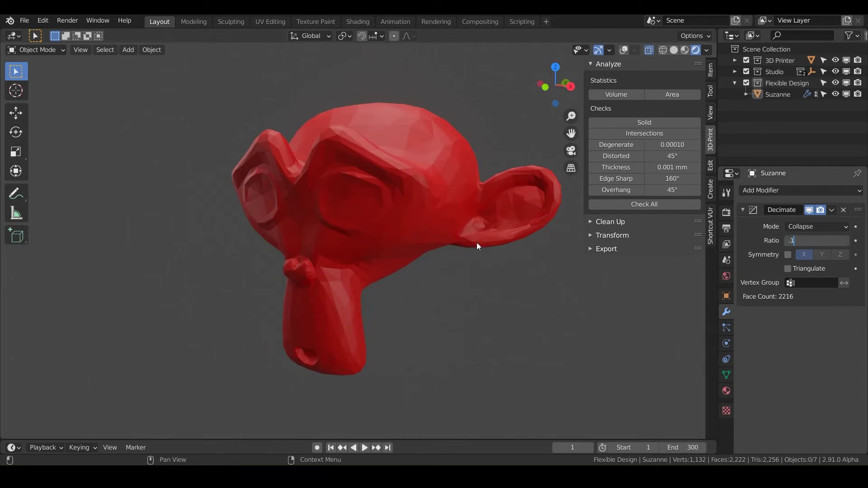
pyautogui.press('Return')
pyautogui.moveTo(348, 231); pyautogui.dragTo(428, 241, button='middle')
# Step: Settle the ratio at 0.3 and turn the wireframe overlays back on
pyautogui.click(808, 243)
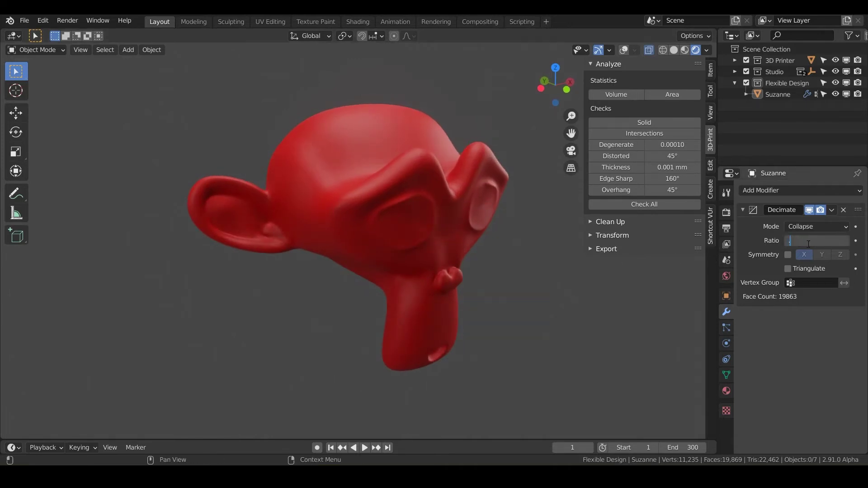
pyautogui.write('.3')
pyautogui.press('Return')
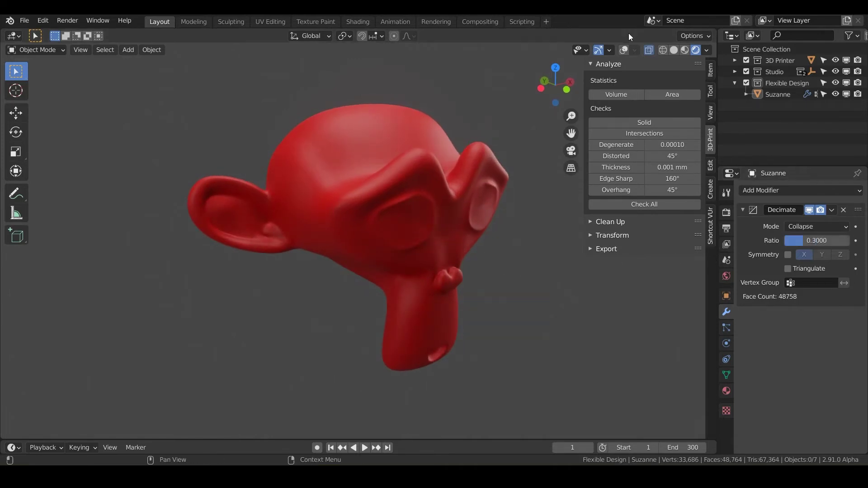
pyautogui.click(624, 50)
pyautogui.moveTo(362, 249); pyautogui.dragTo(382, 221, button='middle')
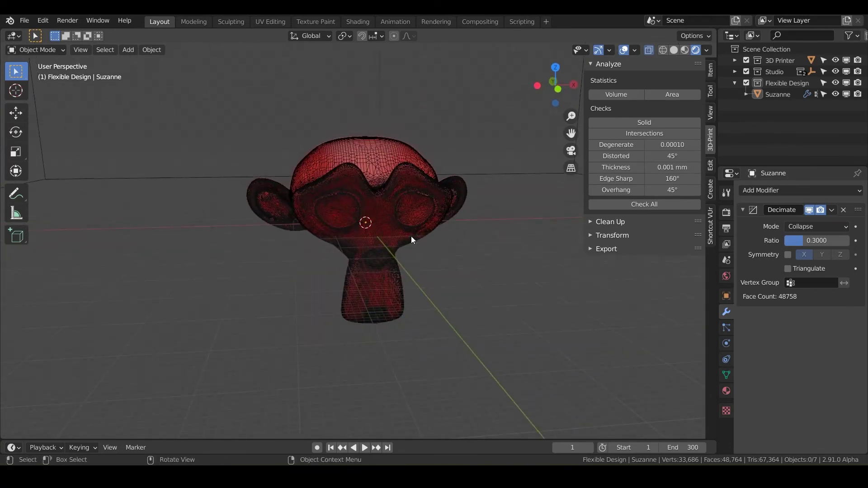
# Step: Collapse the Decimate panel and hide the viewport overlays while orbiting Suzanne
pyautogui.click(742, 210)
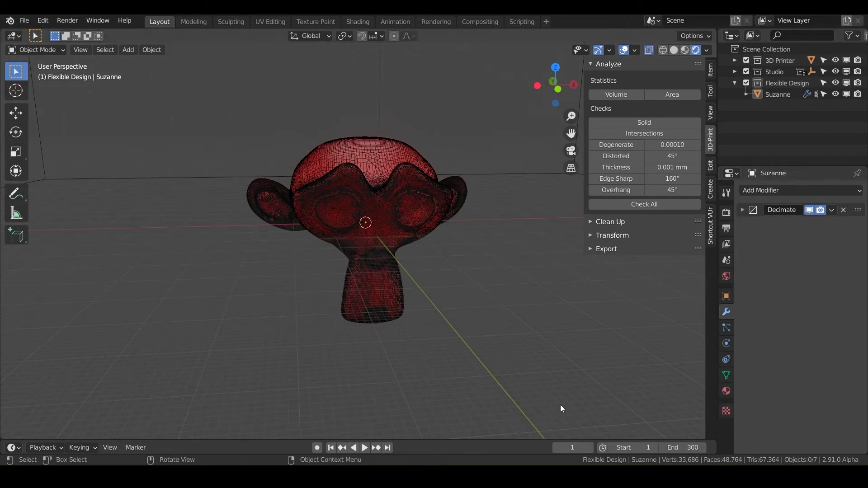
pyautogui.moveTo(472, 311)
pyautogui.mouseDown(button='middle')
pyautogui.moveTo(462, 303)
pyautogui.moveTo(470, 300)
pyautogui.mouseUp(button='middle')
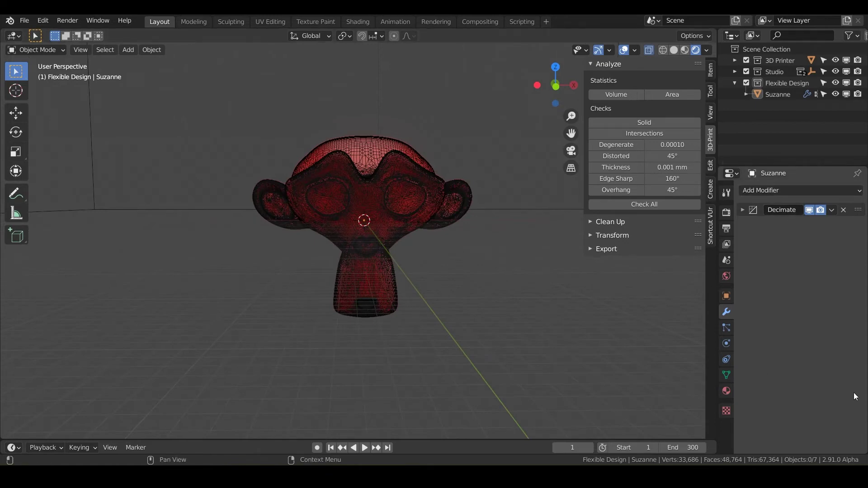
pyautogui.moveTo(466, 312); pyautogui.dragTo(499, 325, button='middle')
pyautogui.click(623, 49)
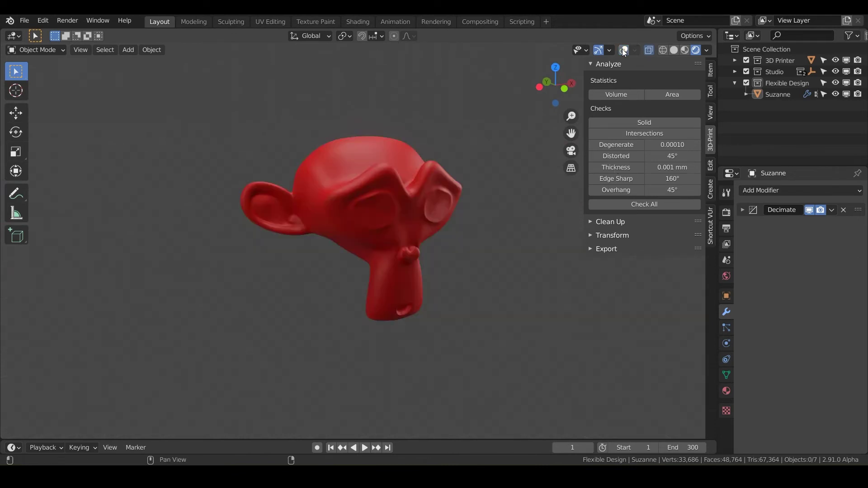
pyautogui.moveTo(389, 236); pyautogui.dragTo(324, 227, button='middle')
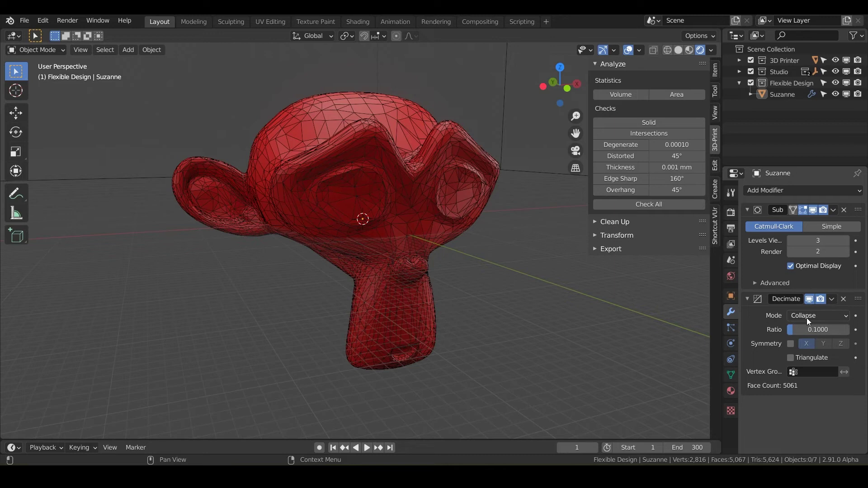
# Step: Switch Decimate to Un-Subdivide, lower the subdivision viewport level to 2, and compare with decimation hidden
pyautogui.click(847, 318)
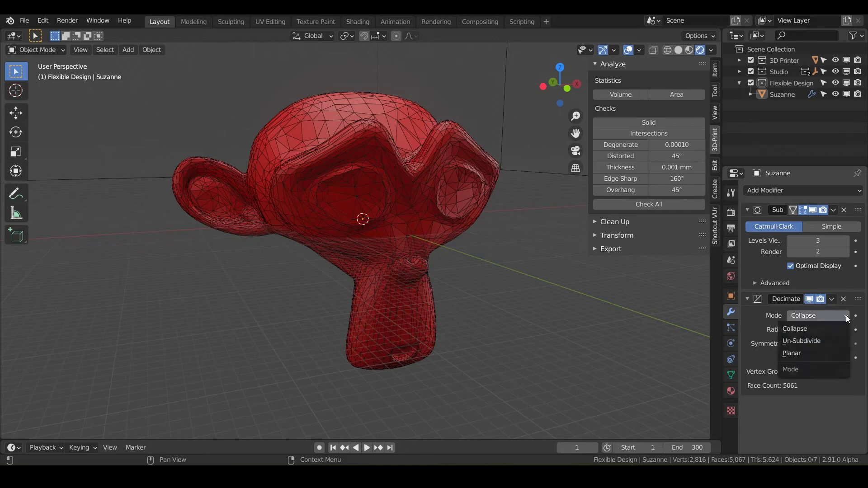
pyautogui.click(802, 341)
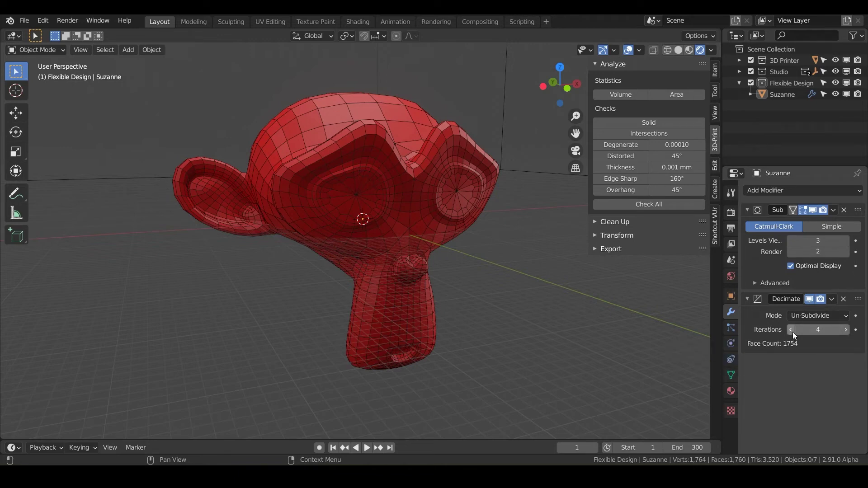
pyautogui.click(791, 240)
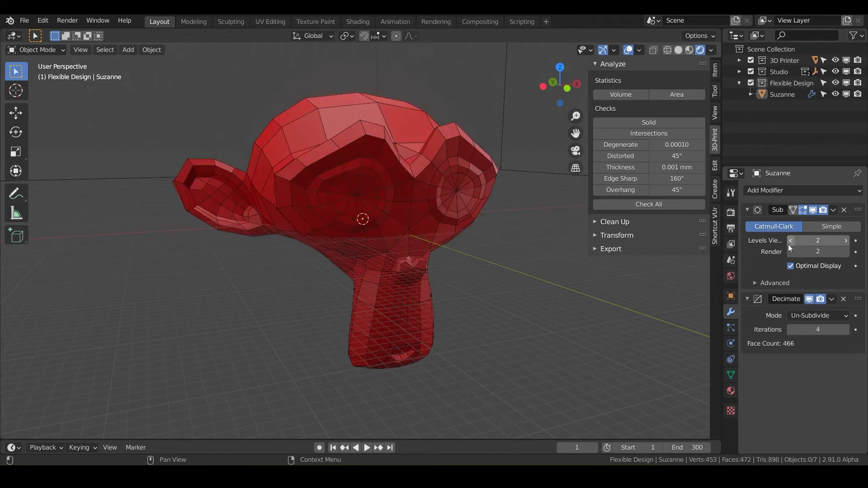
pyautogui.click(810, 299)
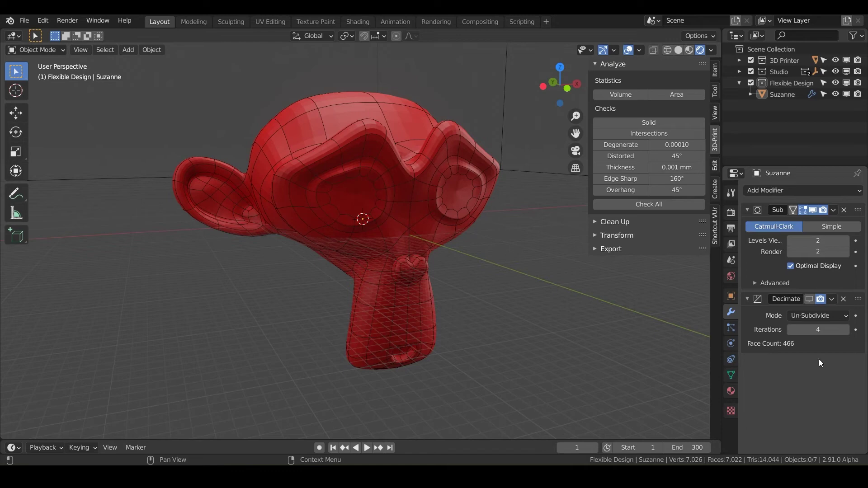
pyautogui.click(810, 299)
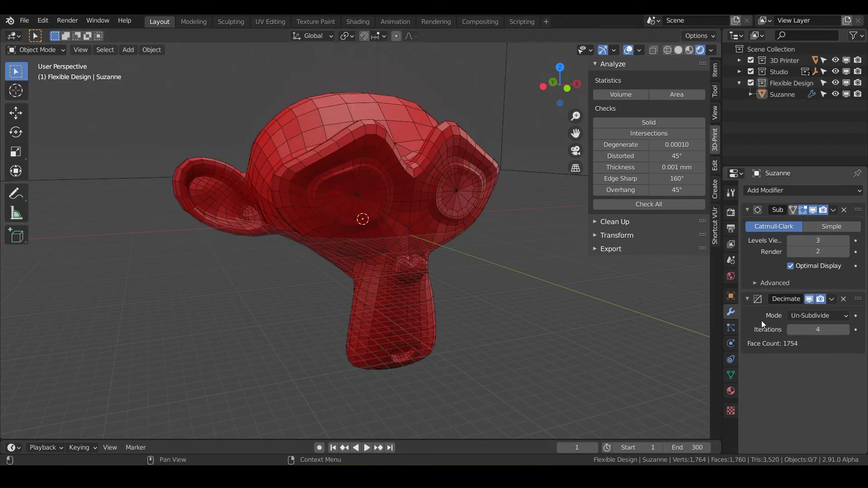
# Step: Raise the Un-Subdivide iterations from 4 to 6, leaving 466 faces
pyautogui.click(846, 331)
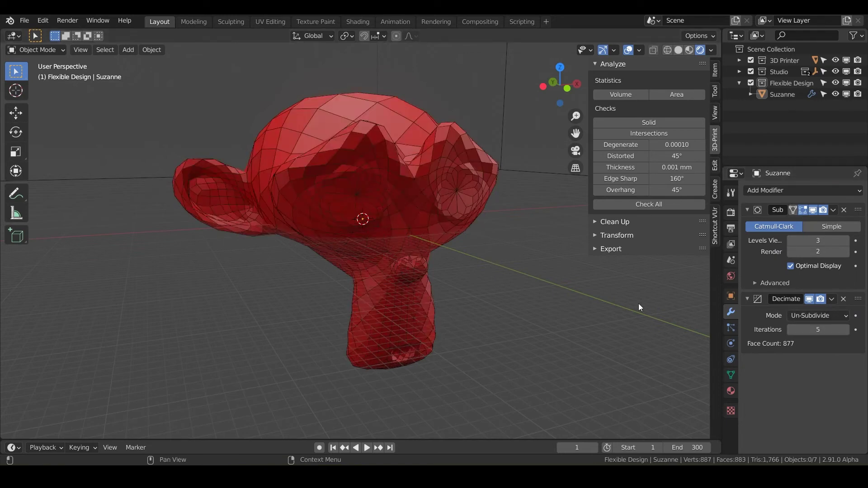
pyautogui.moveTo(425, 205); pyautogui.dragTo(390, 223, button='middle')
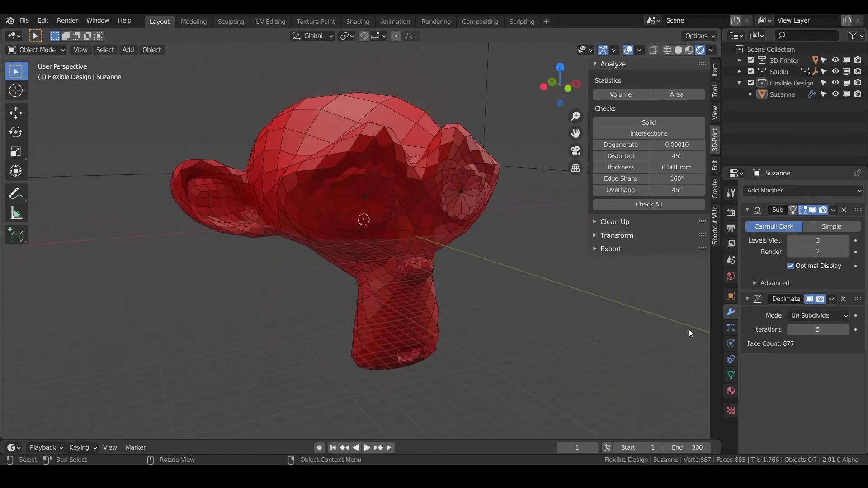
pyautogui.click(846, 330)
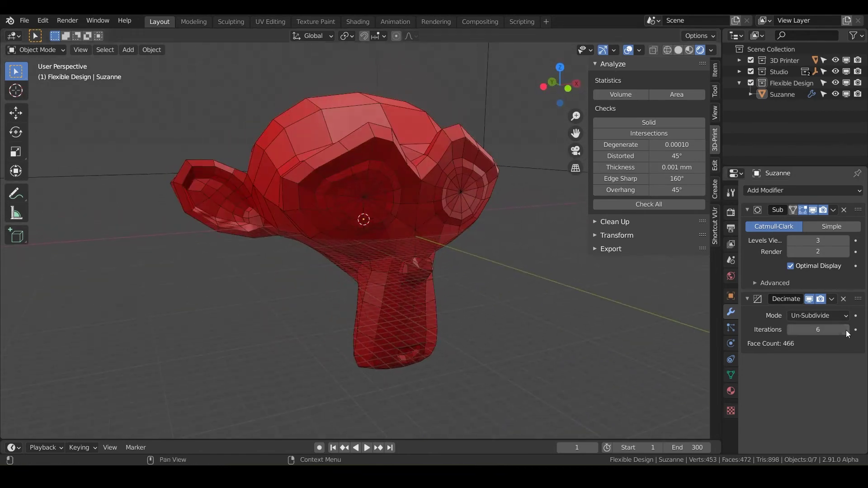
pyautogui.moveTo(445, 252); pyautogui.dragTo(432, 249, button='middle')
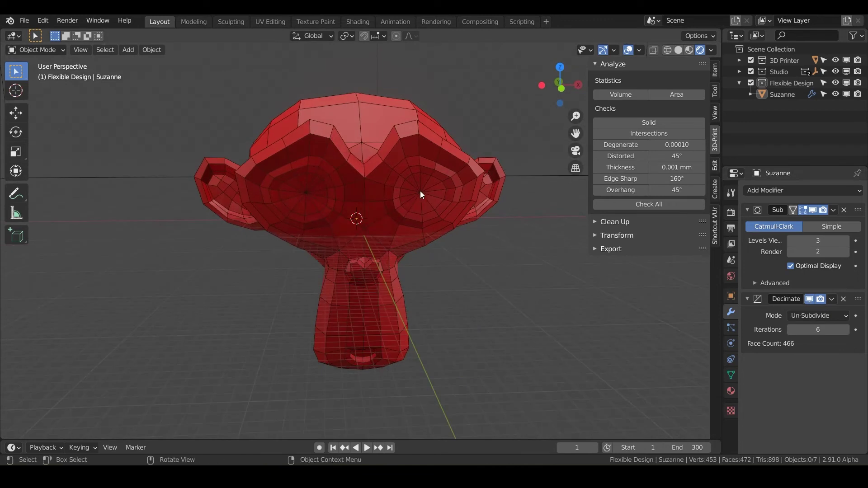
pyautogui.moveTo(364, 237); pyautogui.dragTo(413, 223, button='middle')
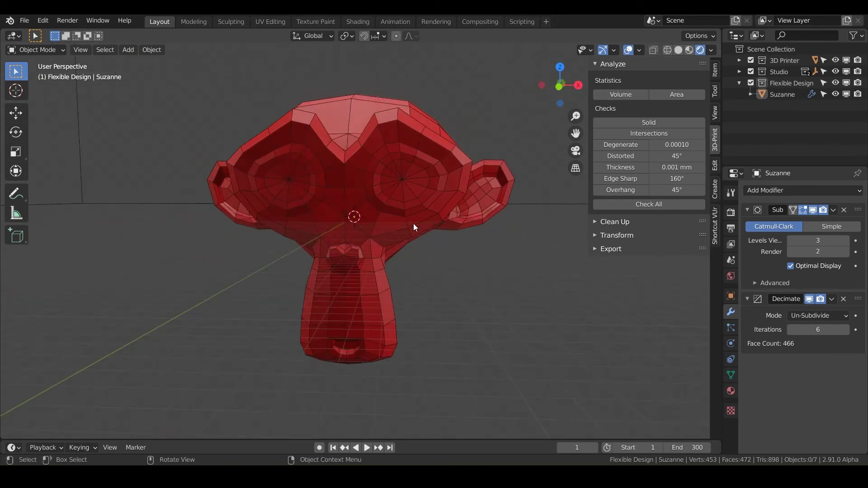
# Step: Switch Decimate to Planar mode and raise the angle limit to 20°, leaving 376 faces
pyautogui.click(846, 318)
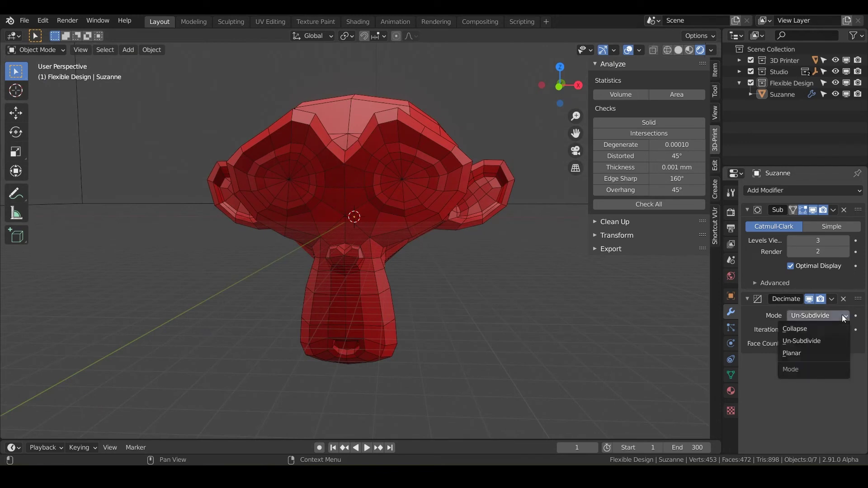
pyautogui.click(797, 354)
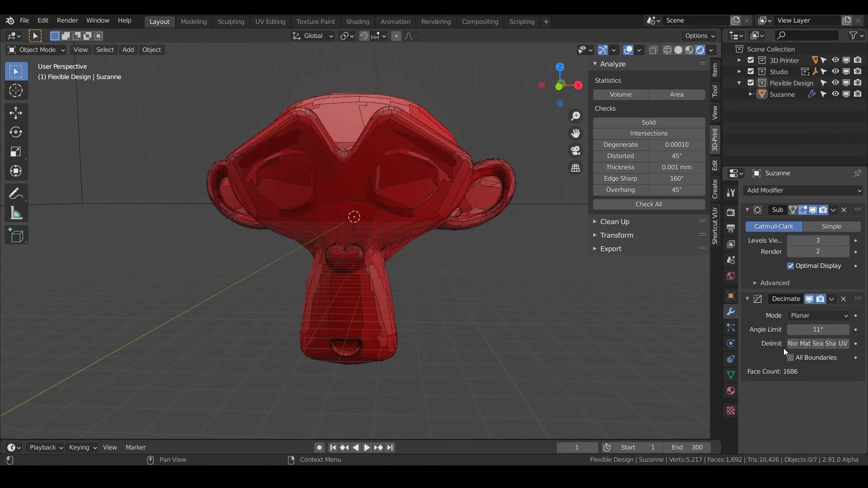
pyautogui.moveTo(412, 237)
pyautogui.mouseDown(button='middle')
pyautogui.moveTo(402, 251)
pyautogui.moveTo(430, 156)
pyautogui.moveTo(404, 143)
pyautogui.moveTo(367, 146)
pyautogui.moveTo(414, 153)
pyautogui.moveTo(403, 143)
pyautogui.moveTo(391, 175)
pyautogui.moveTo(393, 162)
pyautogui.moveTo(404, 164)
pyautogui.moveTo(363, 167)
pyautogui.moveTo(363, 174)
pyautogui.moveTo(387, 211)
pyautogui.moveTo(416, 222)
pyautogui.mouseUp(button='middle')
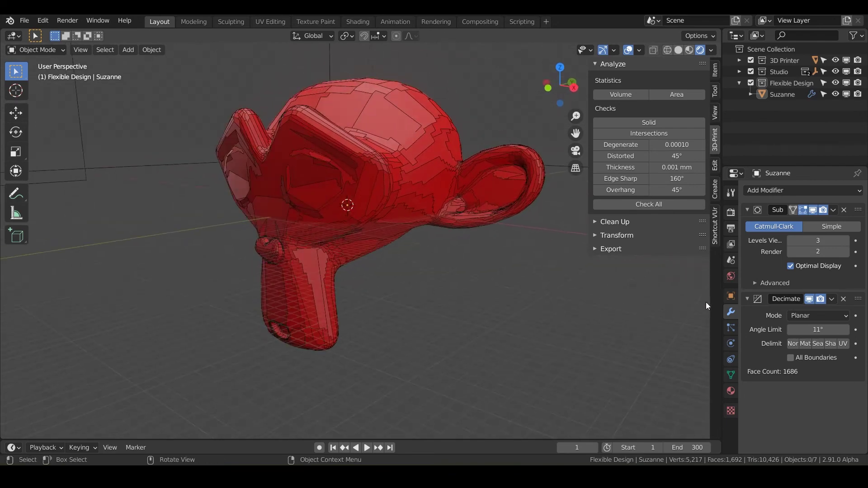
pyautogui.moveTo(722, 304); pyautogui.dragTo(641, 307)
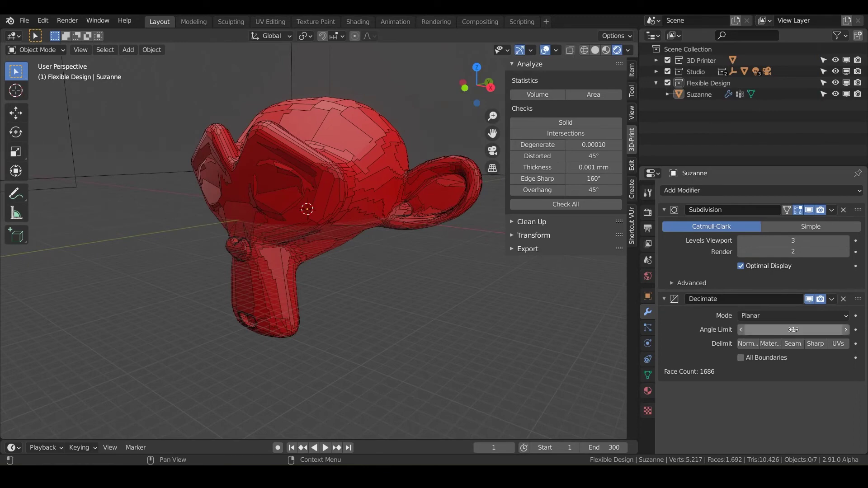
pyautogui.moveTo(793, 330); pyautogui.dragTo(811, 329)
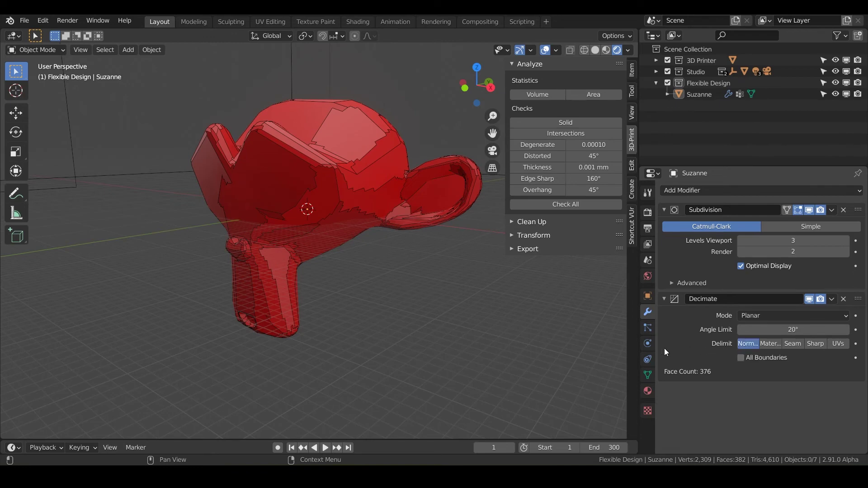
# Step: Try the Material, Seam, Sharp and UVs delimit options in turn
pyautogui.click(772, 346)
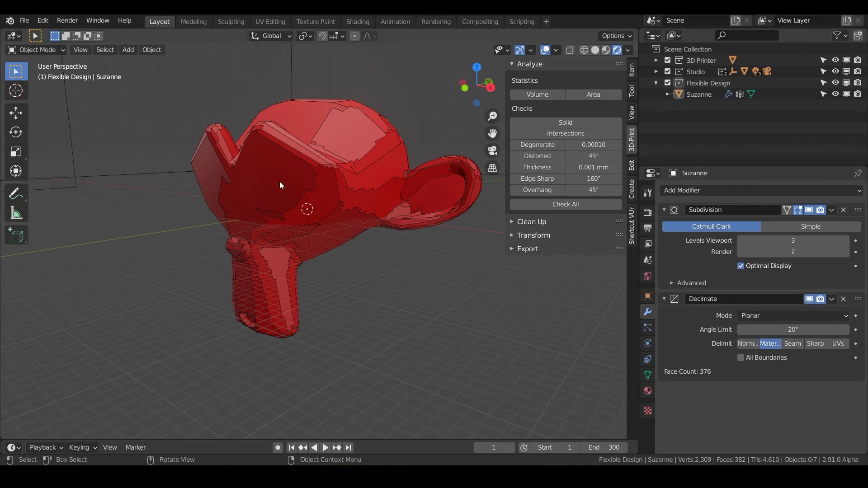
pyautogui.click(794, 346)
pyautogui.moveTo(328, 183); pyautogui.dragTo(388, 184, button='middle')
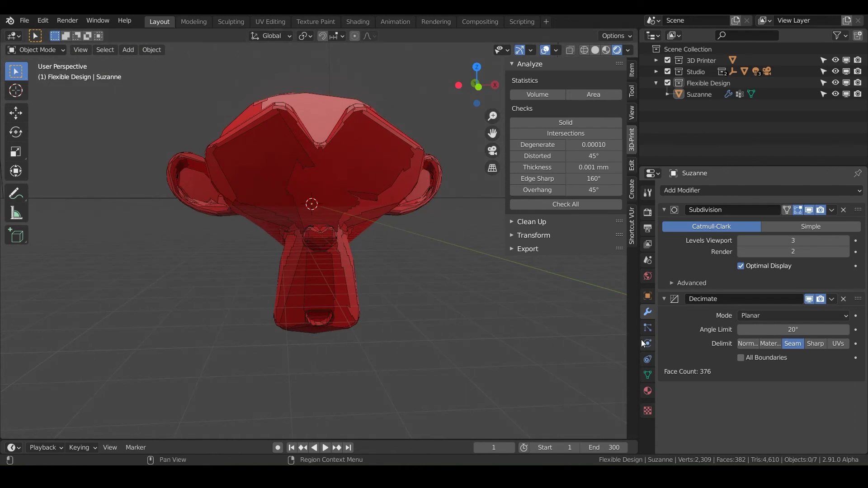
pyautogui.click(816, 343)
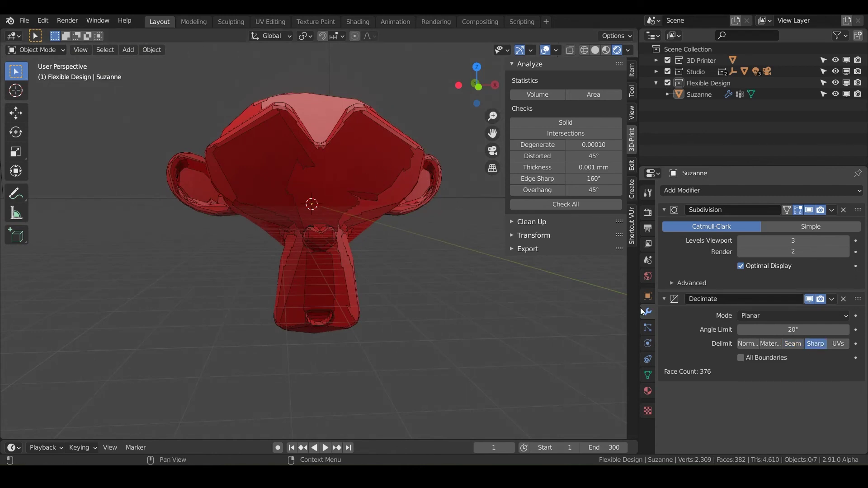
pyautogui.moveTo(343, 226); pyautogui.dragTo(323, 186, button='middle')
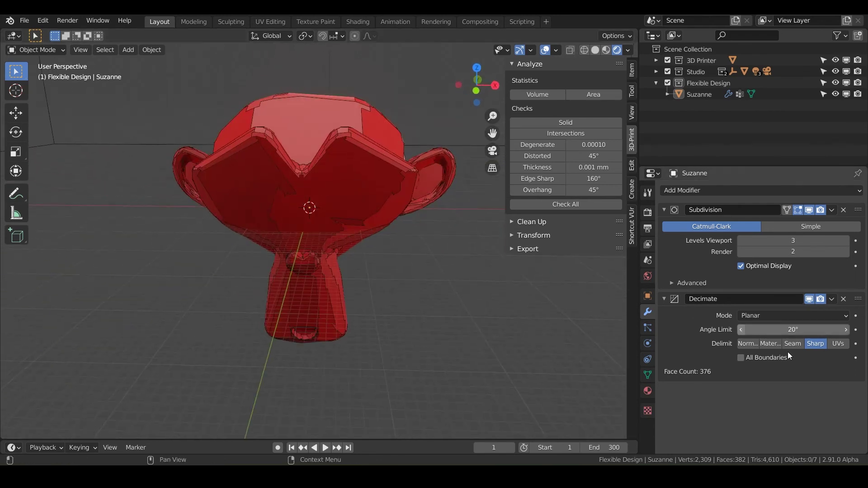
pyautogui.click(840, 345)
pyautogui.moveTo(338, 251); pyautogui.dragTo(353, 219, button='middle')
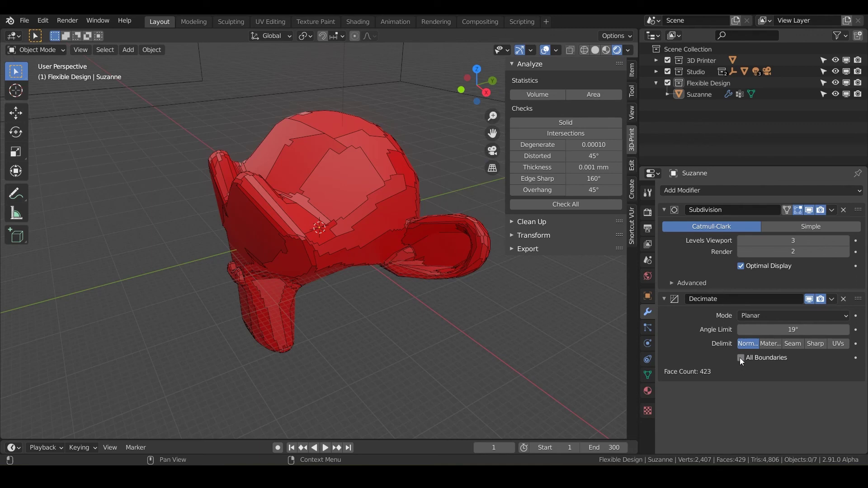
# Step: Turn on All Boundaries and set the angle limit to 18°, giving 462 faces
pyautogui.click(740, 358)
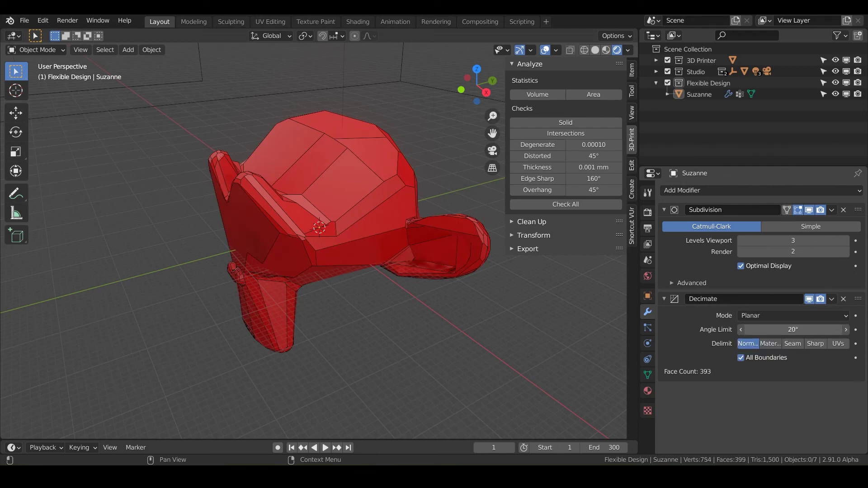
pyautogui.moveTo(793, 330); pyautogui.dragTo(760, 333)
pyautogui.moveTo(400, 246); pyautogui.dragTo(272, 244, button='middle')
pyautogui.scroll(3, 337, 223)
pyautogui.scroll(-3, 292, 235)
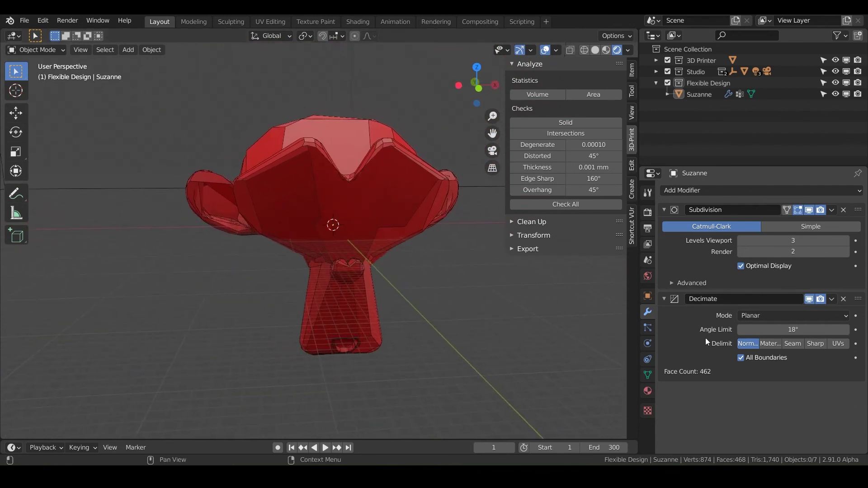
# Step: Switch Suzanne's Decimate modifier to Collapse mode at a 0.1000 ratio and inspect the reduced mesh
pyautogui.click(780, 316)
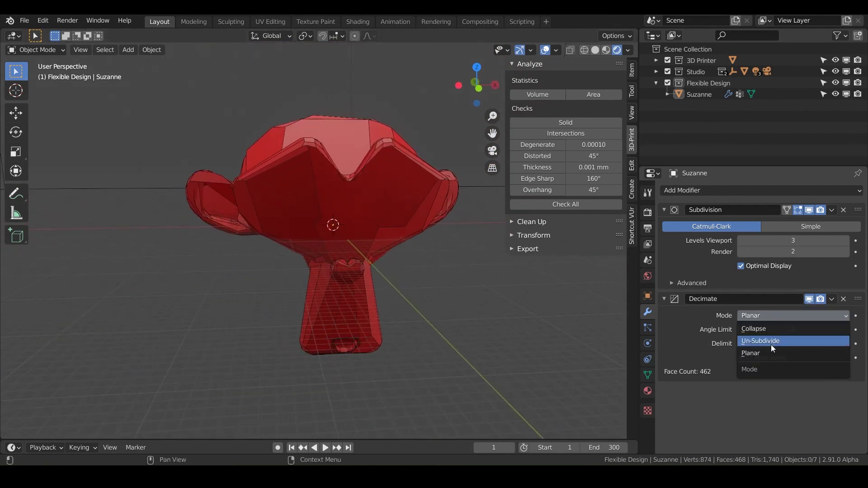
pyautogui.click(754, 329)
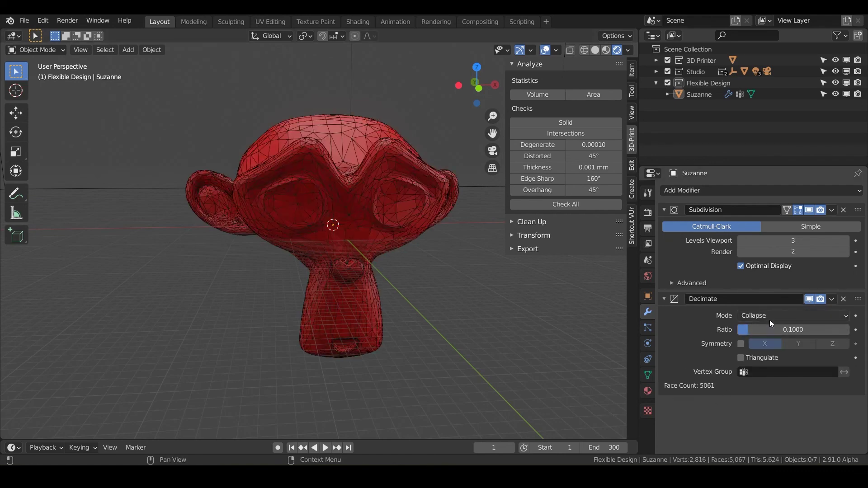
pyautogui.click(770, 317)
pyautogui.click(768, 324)
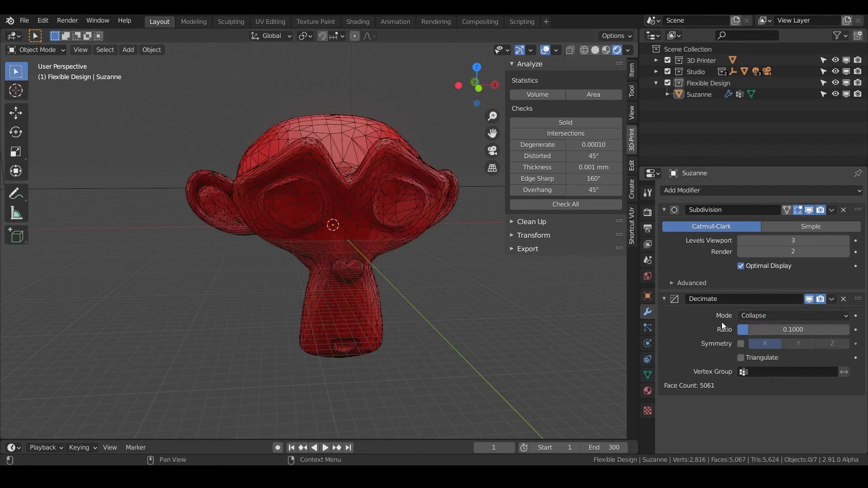
pyautogui.moveTo(441, 300); pyautogui.dragTo(416, 263, button='middle')
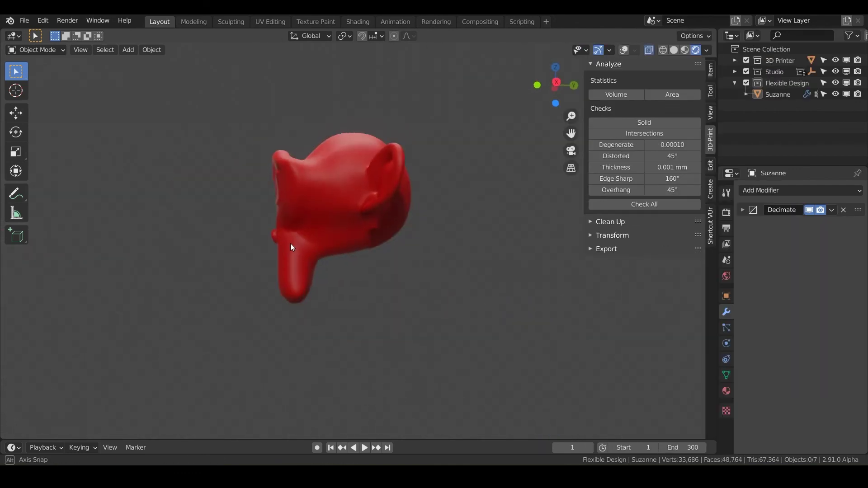
pyautogui.moveTo(290, 243); pyautogui.dragTo(346, 240, button='middle')
pyautogui.scroll(5, 444, 277)
pyautogui.scroll(-4, 313, 262)
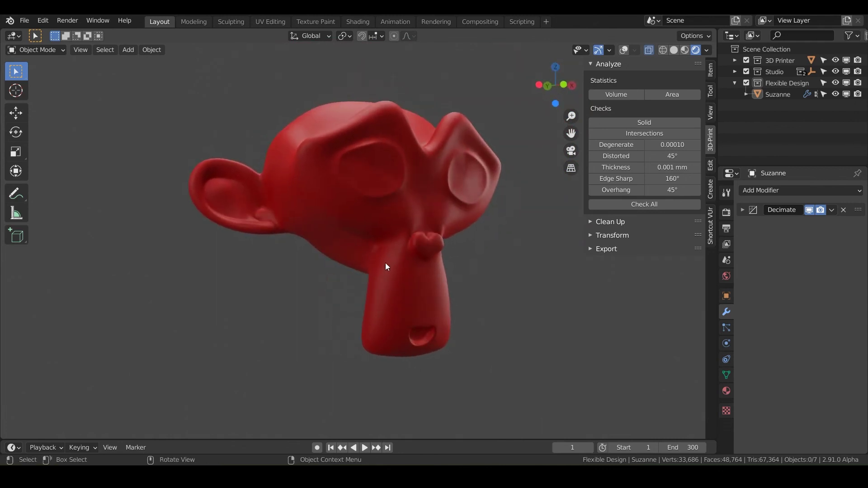
pyautogui.moveTo(385, 266); pyautogui.dragTo(390, 290, button='middle')
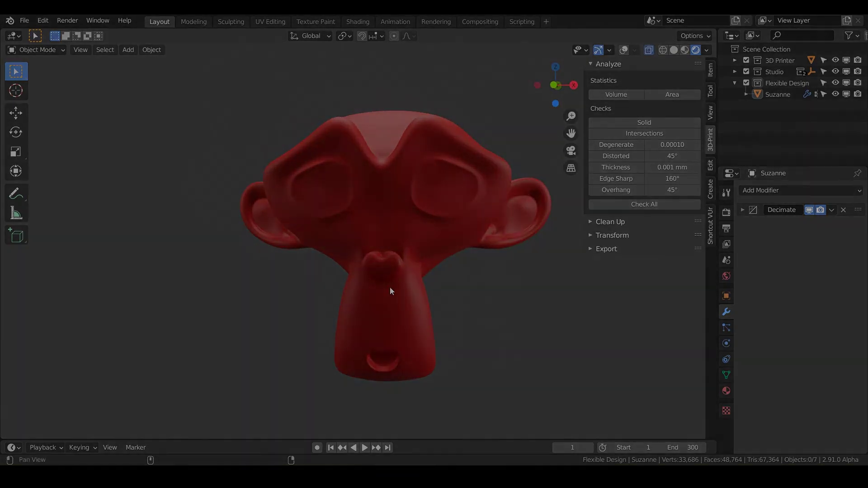